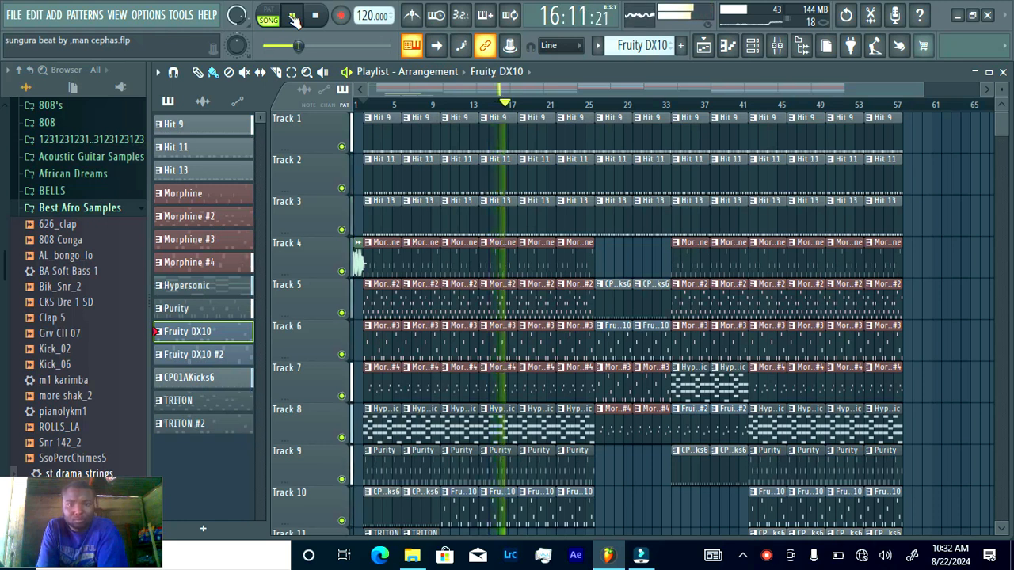
# - Play the song from around bar 26, where the arrangement thins out, and stop playback
pyautogui.click(598, 105)
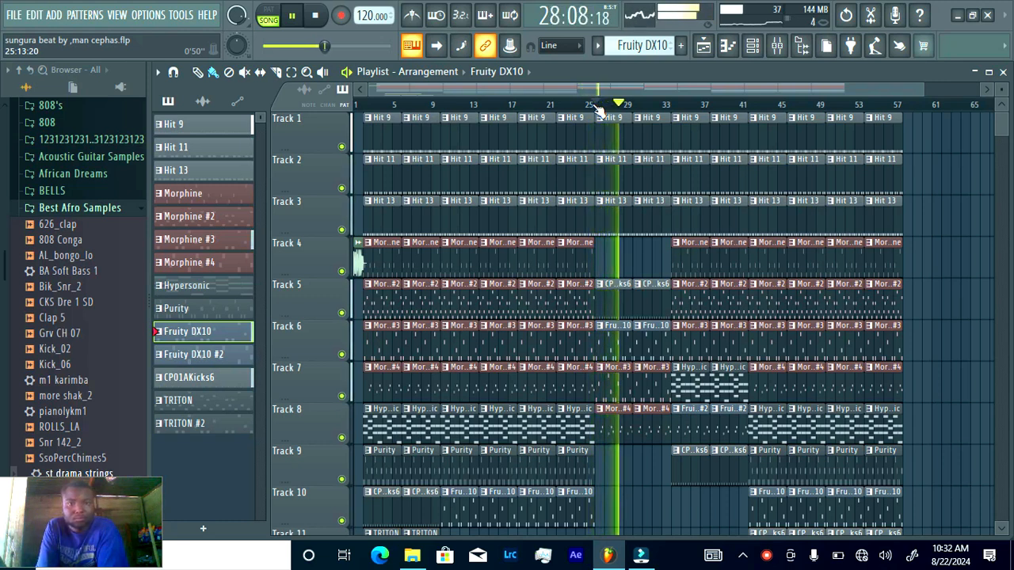
pyautogui.click(314, 16)
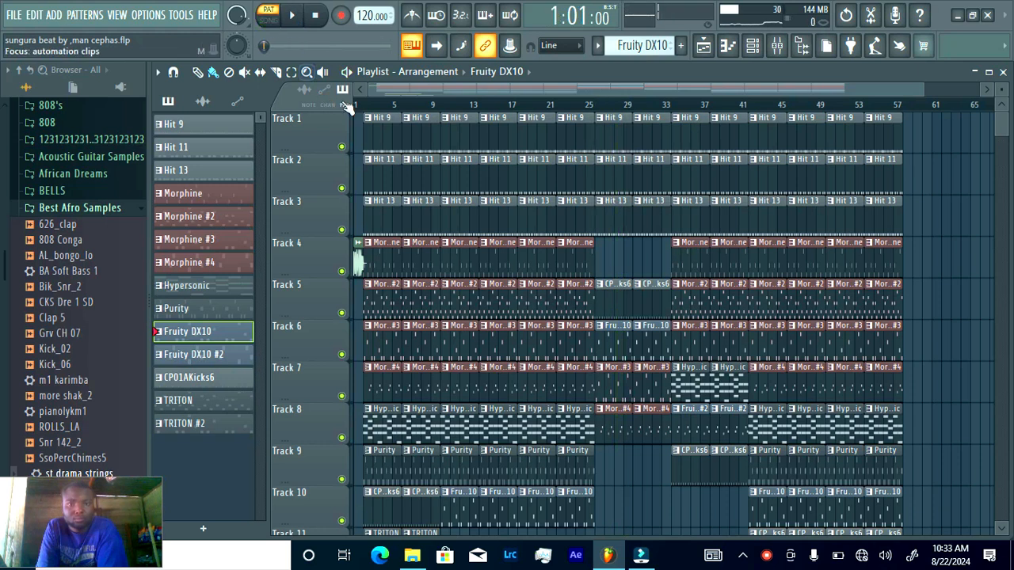
# - Select the Hit 9 pattern, play it in the channel rack with its channel soloed, and restore the other channels
pyautogui.click(381, 130)
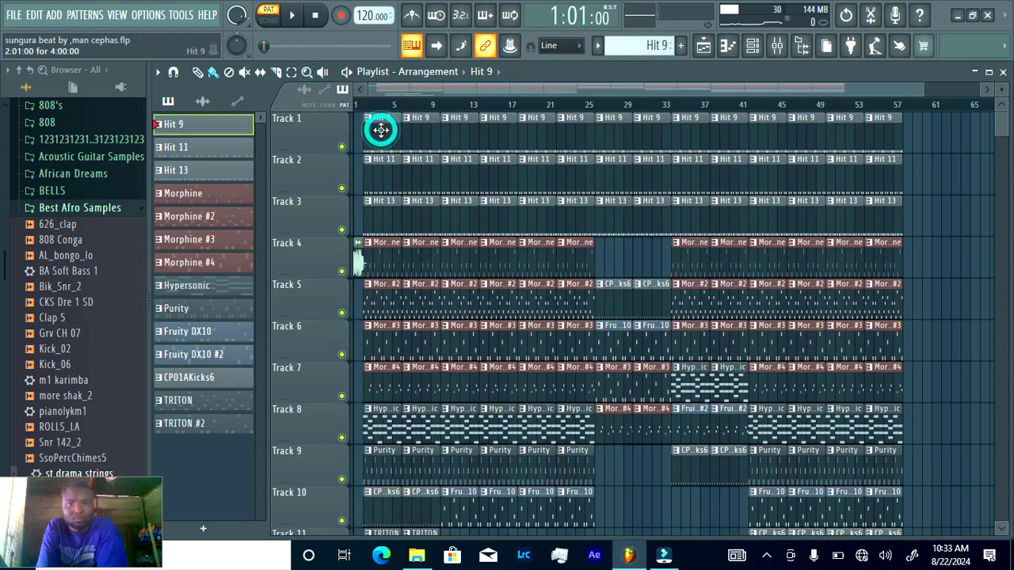
pyautogui.click(753, 46)
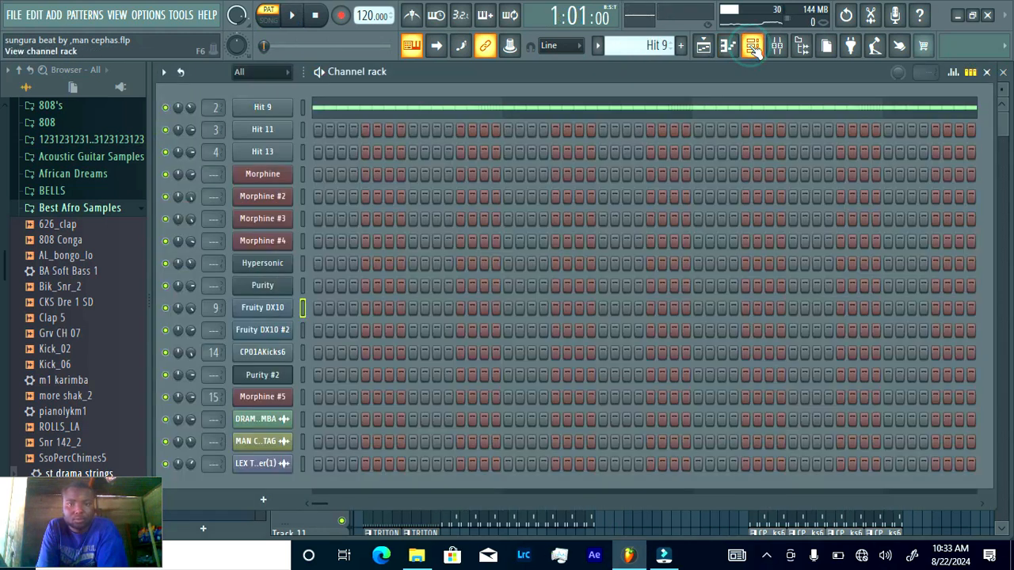
pyautogui.rightClick(166, 111)
pyautogui.press('space')
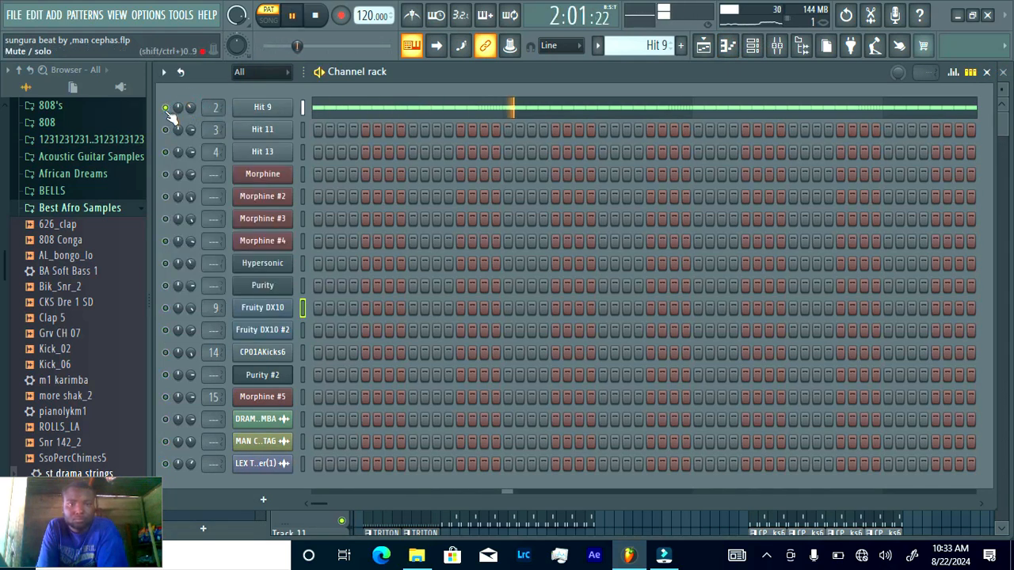
pyautogui.rightClick(167, 109)
pyautogui.click(184, 121)
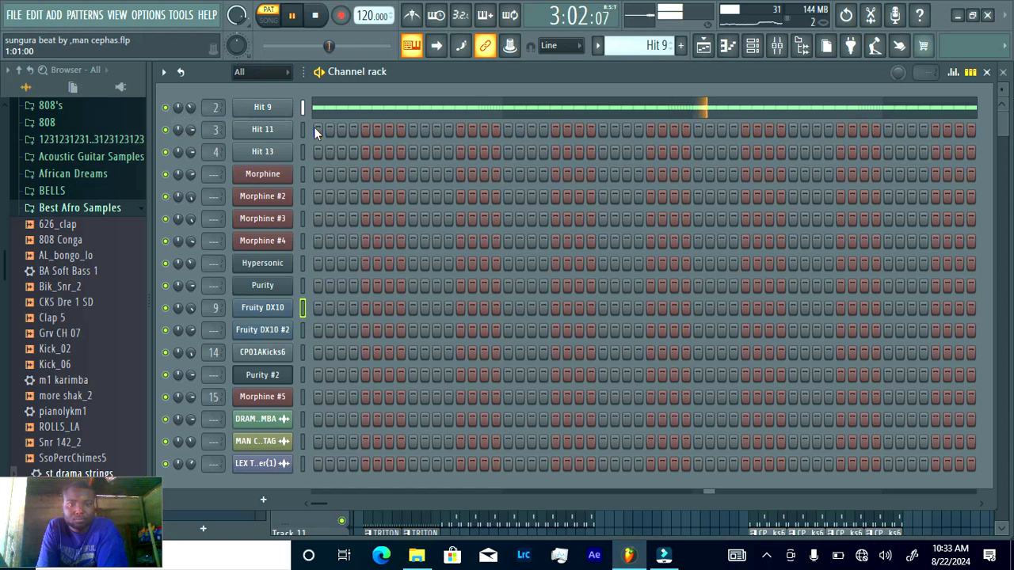
# - Open the Hit 9 channel's notes in the piano roll and examine the whole four-bar pattern
pyautogui.click(628, 115)
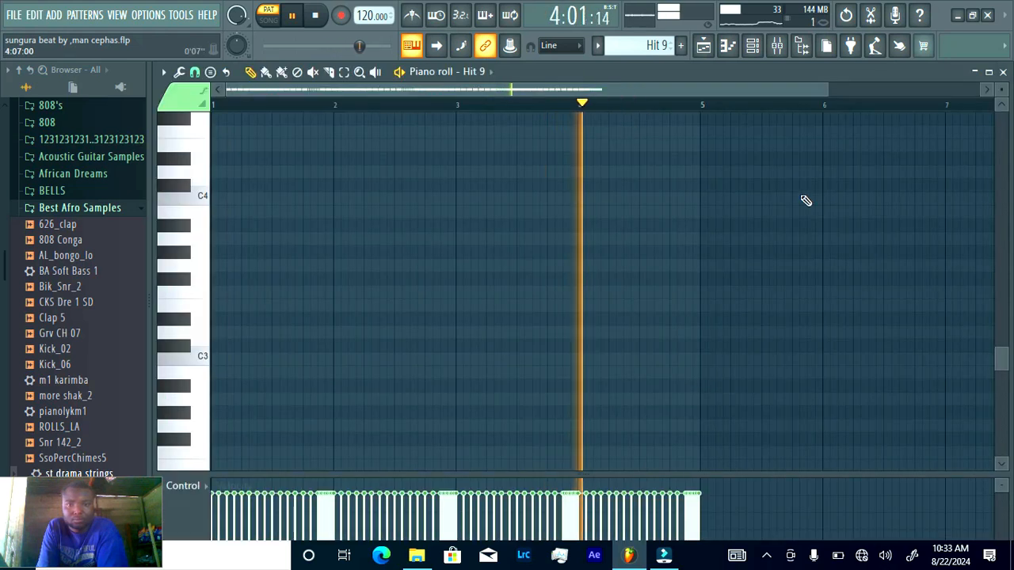
pyautogui.moveTo(999, 367); pyautogui.dragTo(1000, 283)
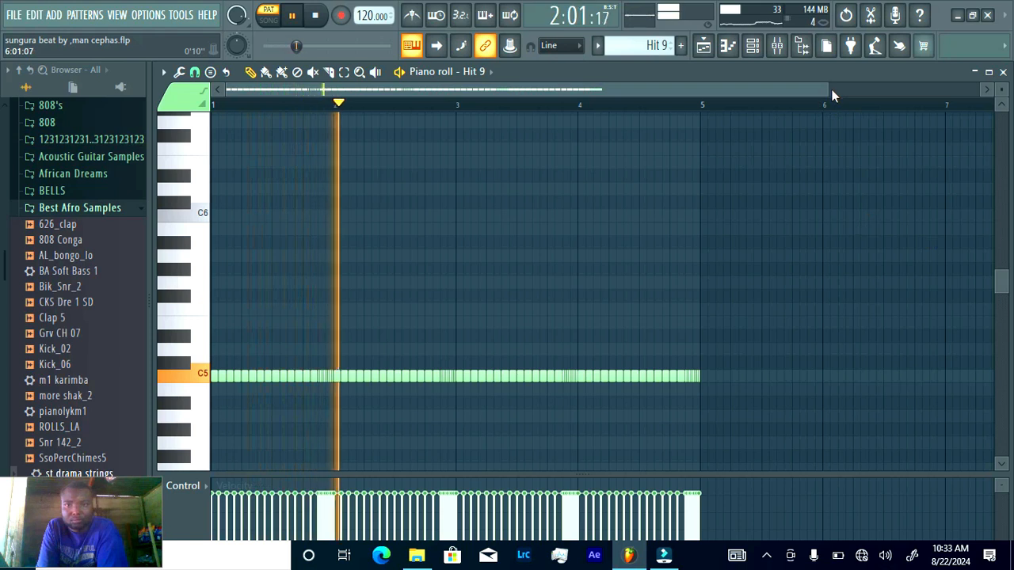
pyautogui.moveTo(824, 89); pyautogui.dragTo(606, 77)
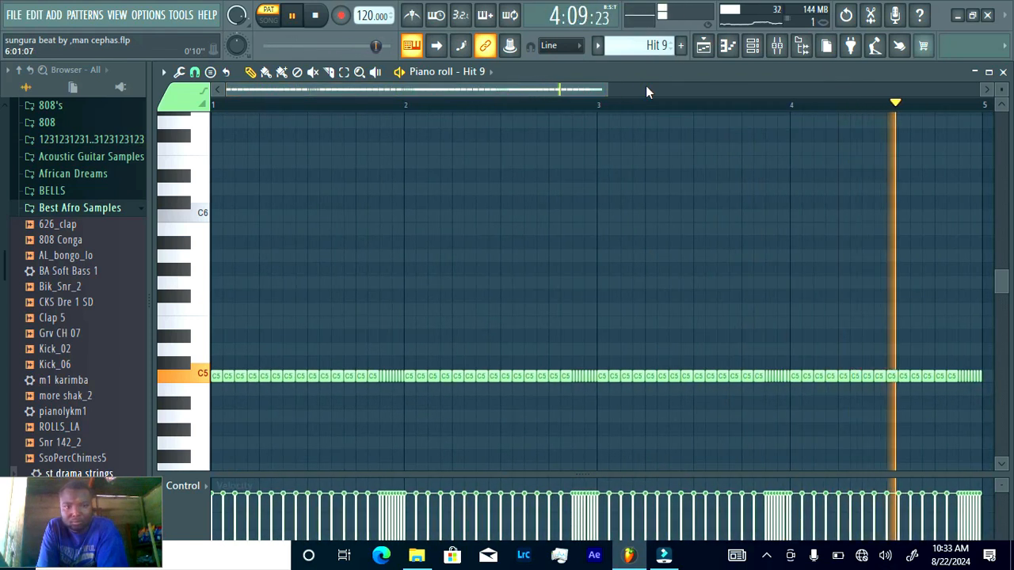
# - Select the Hit 11 pattern from the playlist and open its notes in the piano roll
pyautogui.click(703, 45)
pyautogui.click(383, 171)
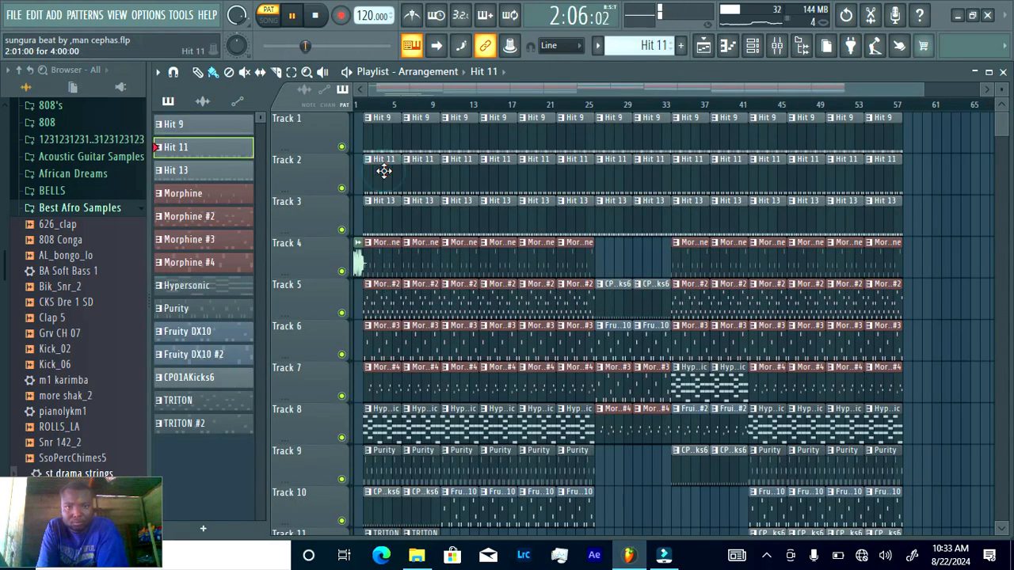
pyautogui.click(750, 45)
pyautogui.click(446, 129)
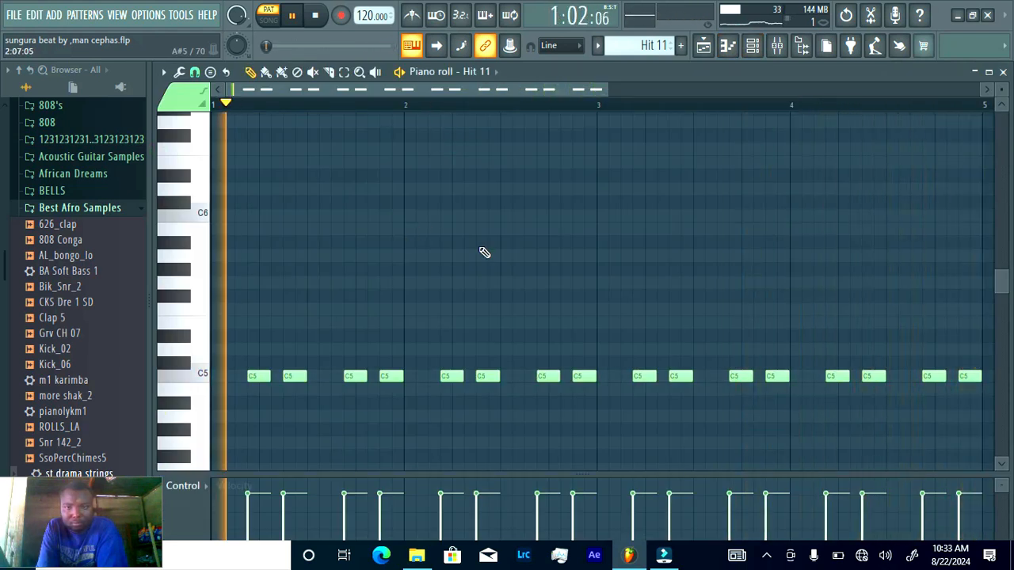
# - Select the Hit 13 pattern from the playlist and open its notes in the piano roll
pyautogui.click(709, 47)
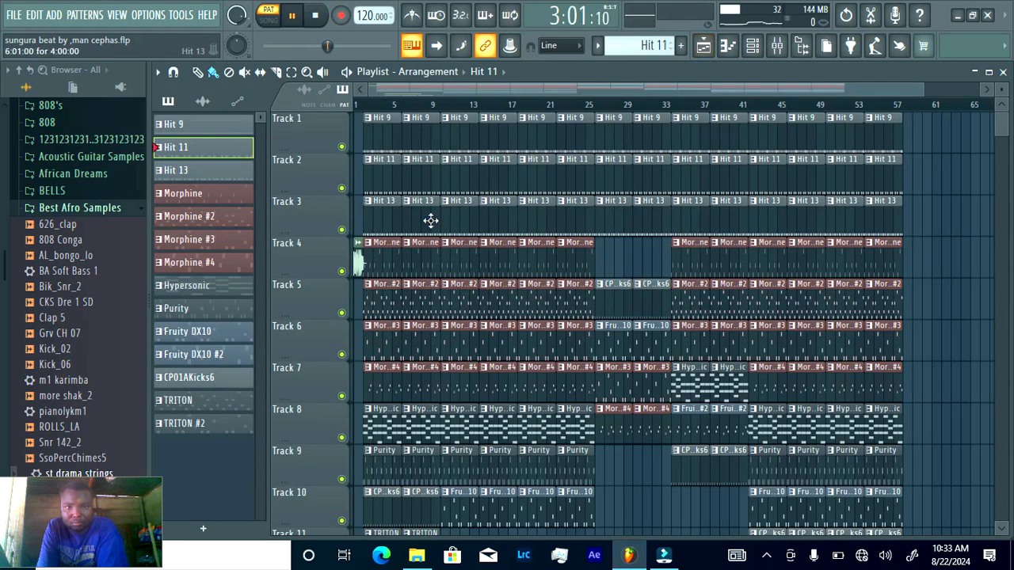
pyautogui.click(391, 222)
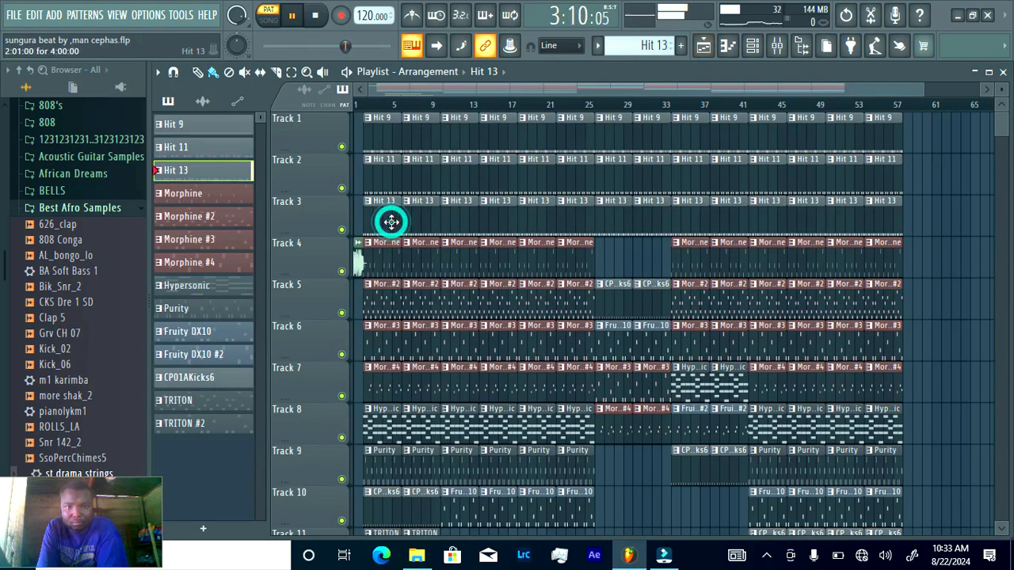
pyautogui.click(735, 47)
pyautogui.click(752, 46)
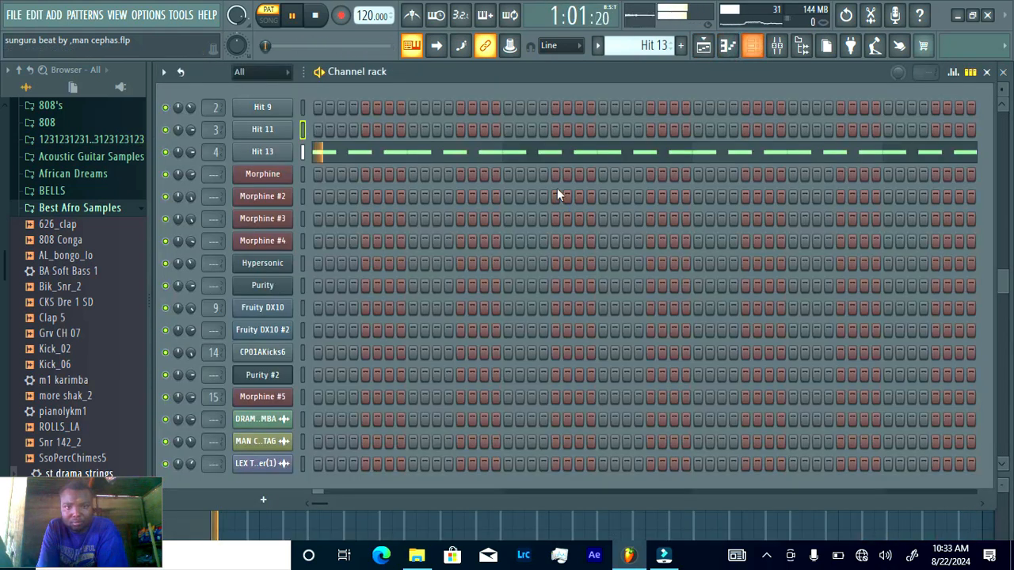
pyautogui.click(566, 152)
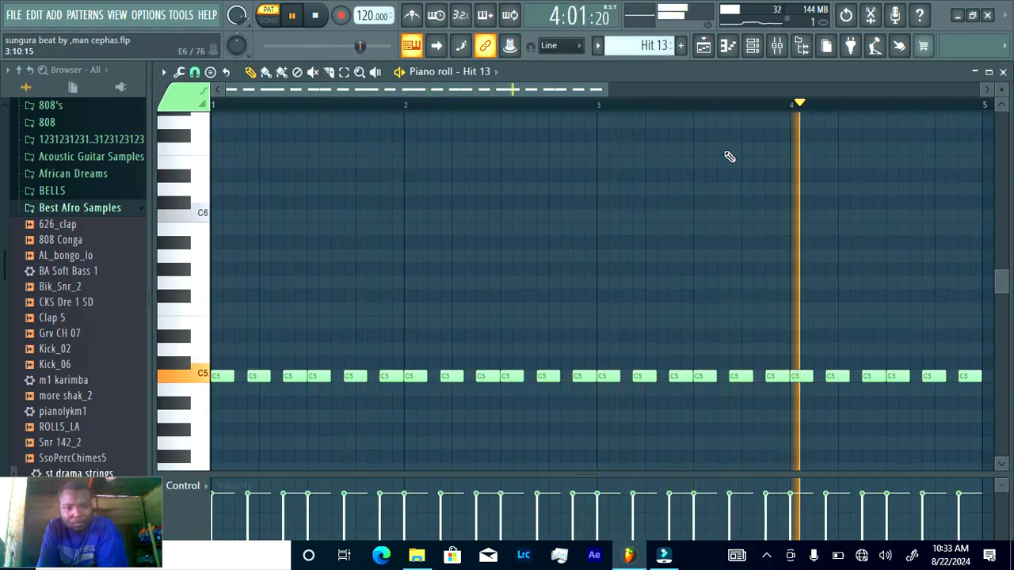
# - Select the Morphine pattern on Track 4 and examine its notes in the piano roll
pyautogui.click(753, 53)
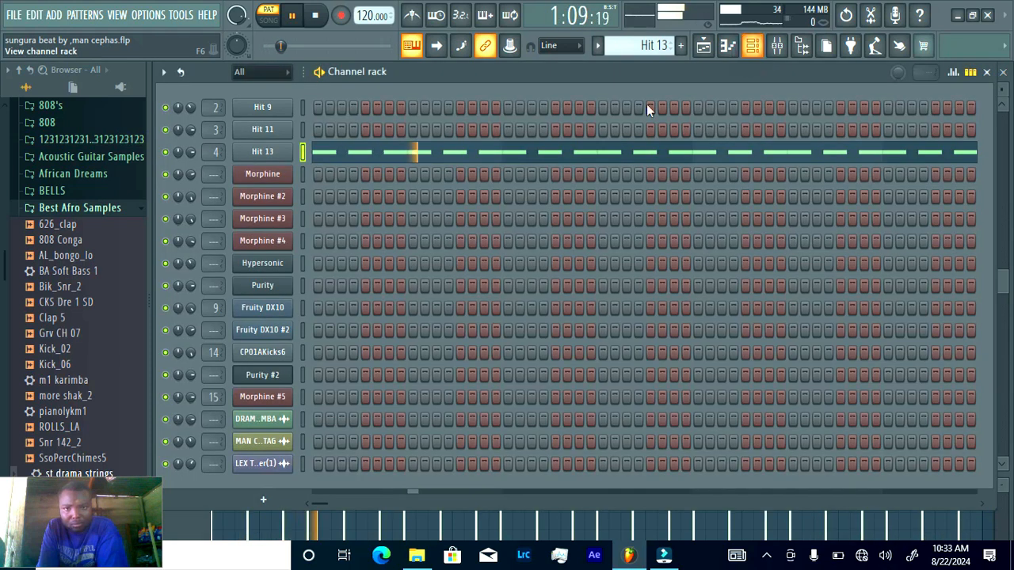
pyautogui.click(705, 55)
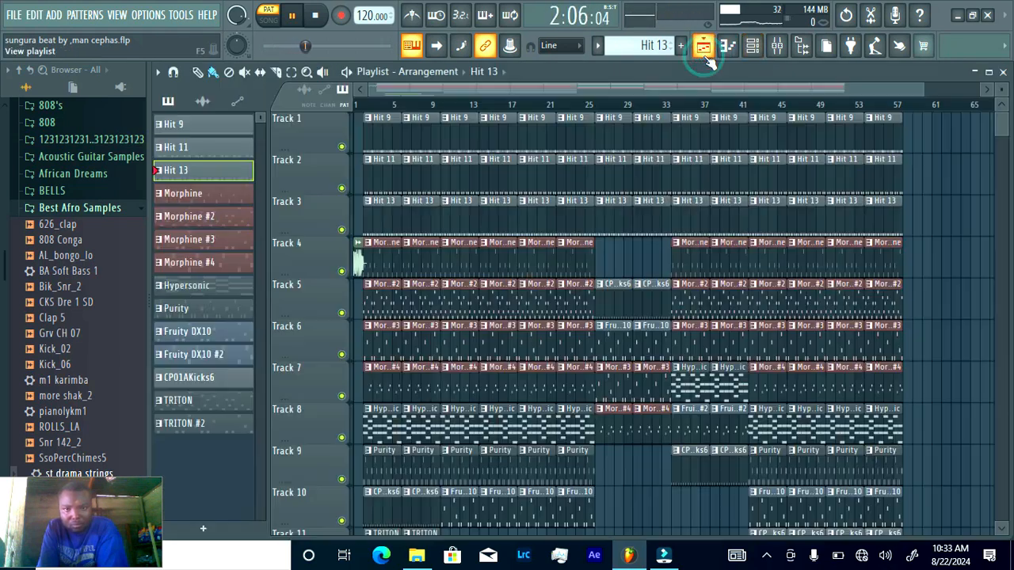
pyautogui.click(380, 259)
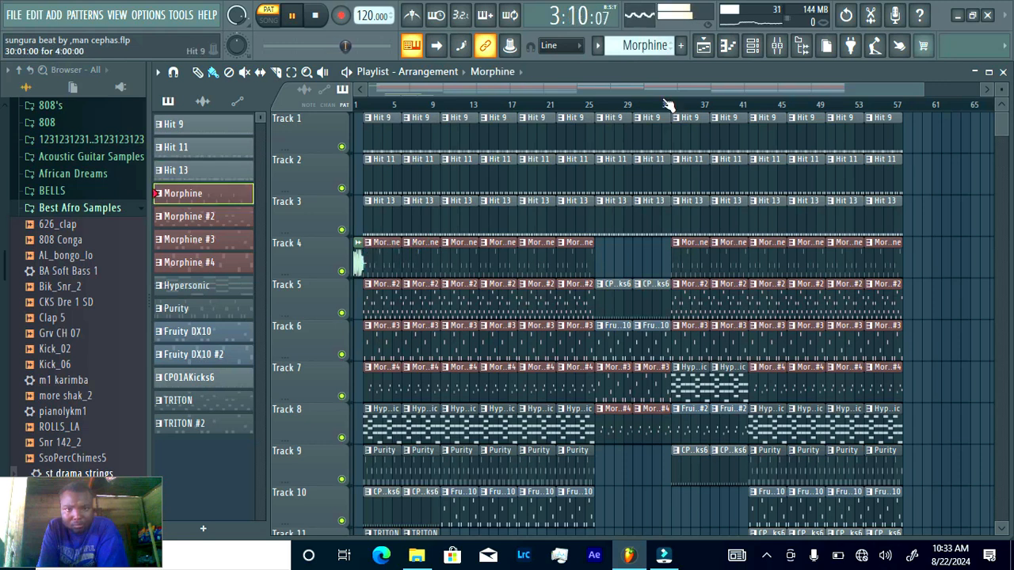
pyautogui.click(753, 49)
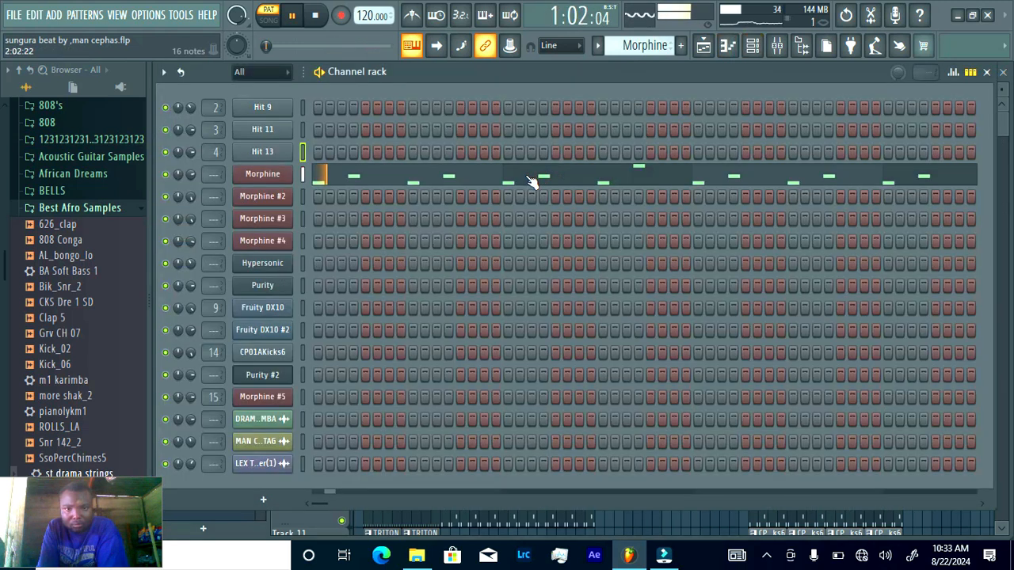
pyautogui.click(532, 181)
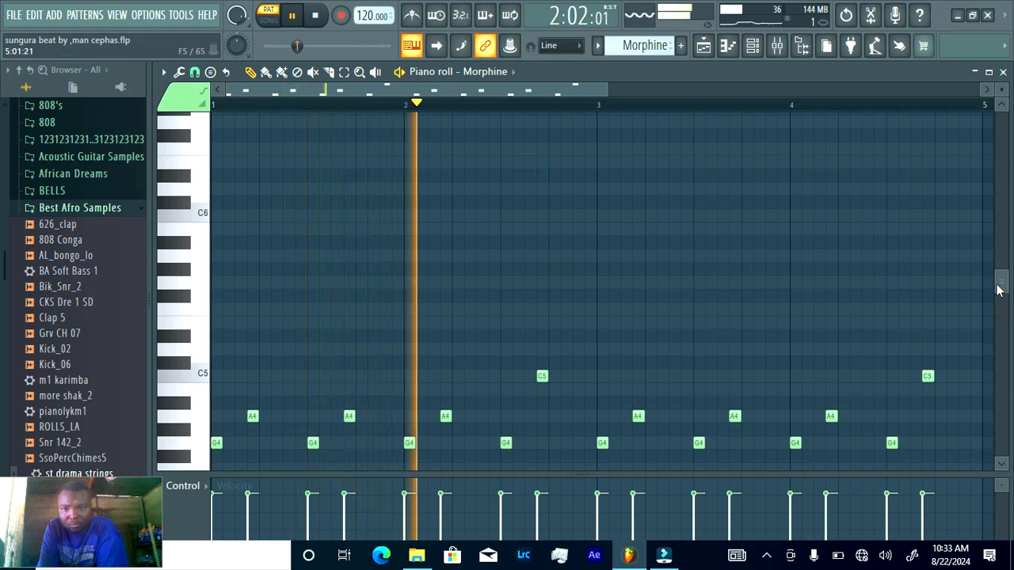
pyautogui.moveTo(998, 289); pyautogui.dragTo(1002, 324)
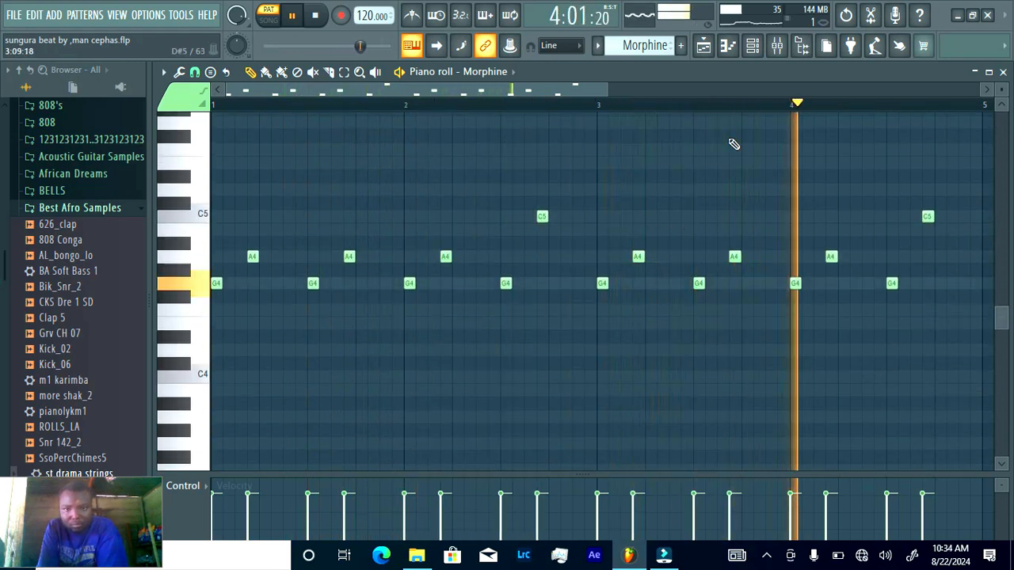
# - Open the Morphine channel's synthesizer to check its instrument preset, and close it
pyautogui.click(753, 45)
pyautogui.click(279, 171)
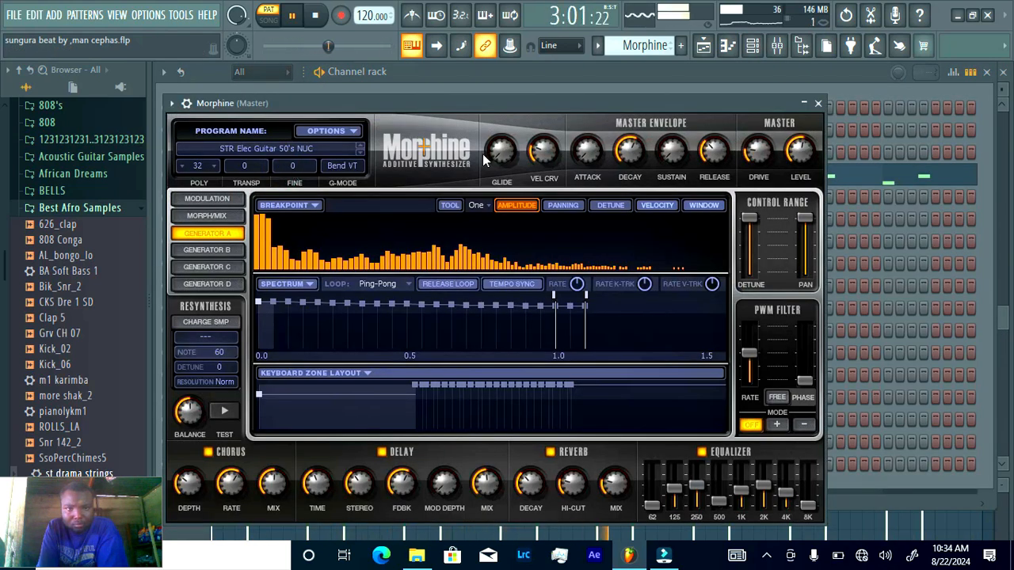
pyautogui.click(822, 104)
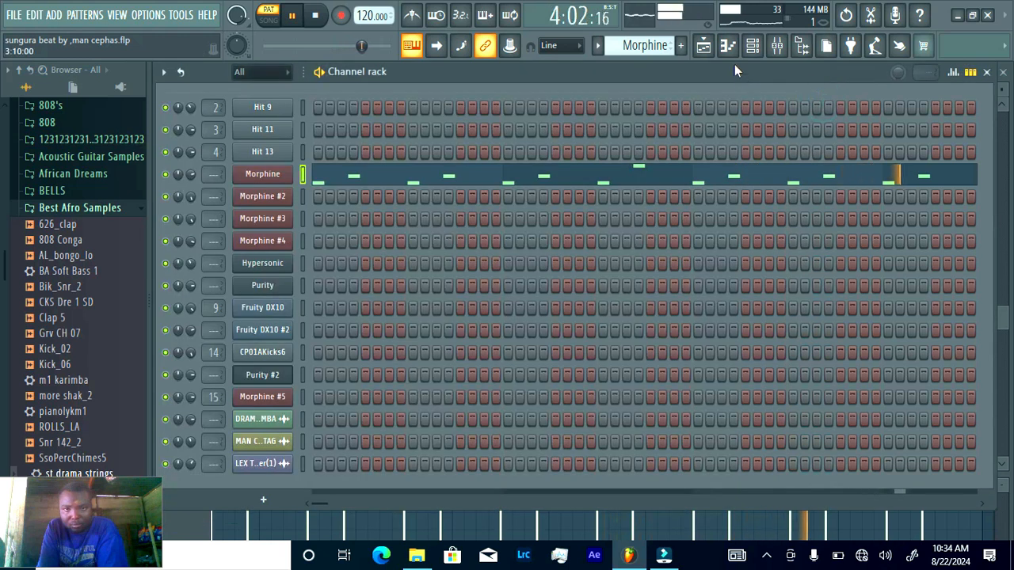
# - Select the Morphine #2 pattern on Track 5, examine its notes in the piano roll, and open its synthesizer to check the preset
pyautogui.click(703, 47)
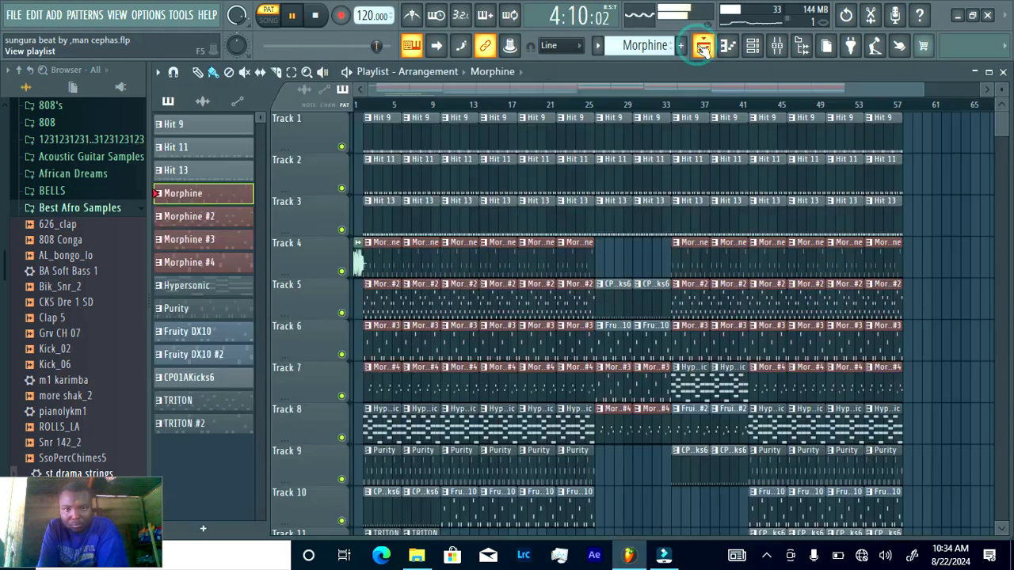
pyautogui.click(381, 301)
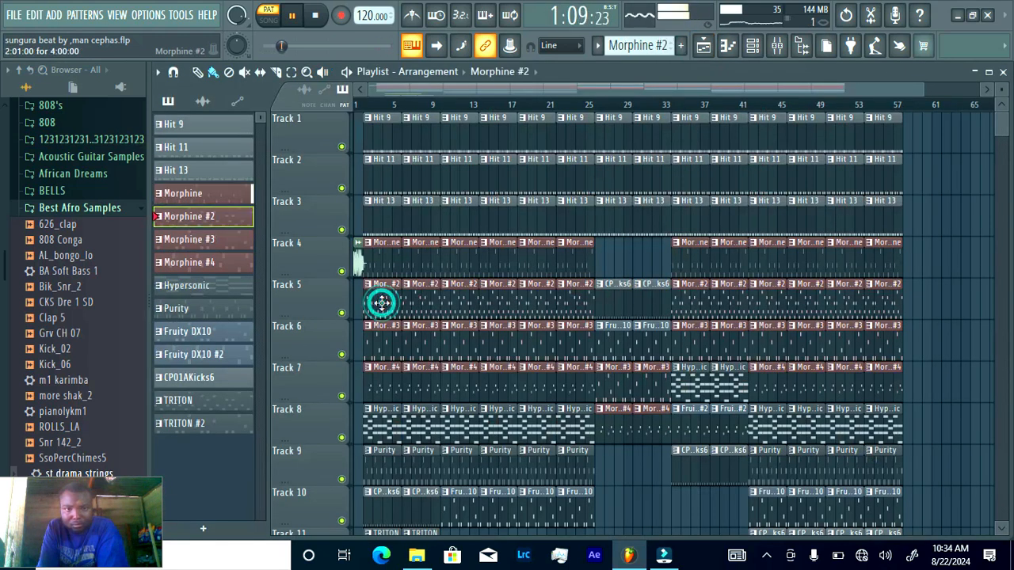
pyautogui.click(757, 49)
pyautogui.click(436, 204)
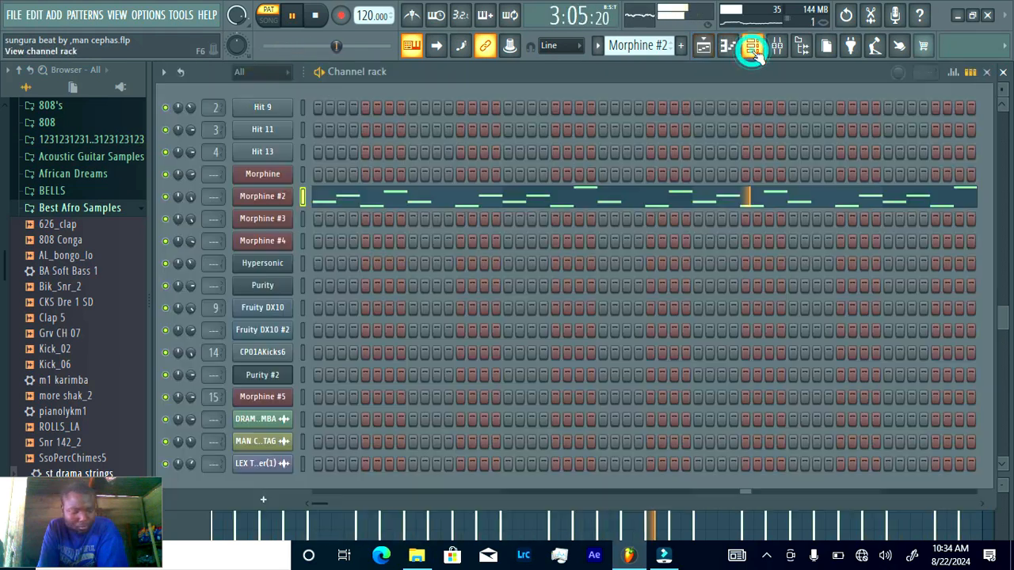
pyautogui.click(752, 48)
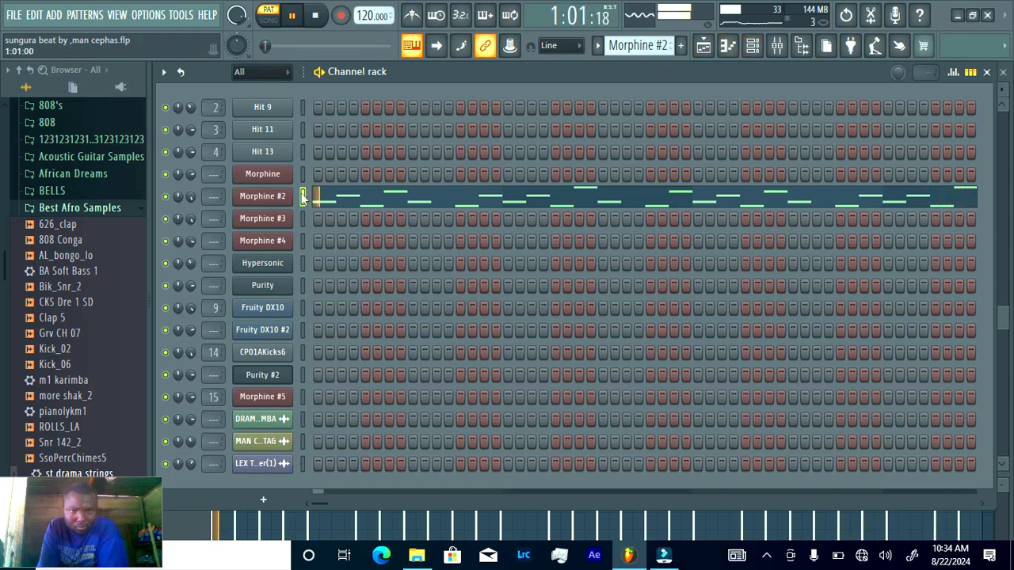
pyautogui.click(270, 200)
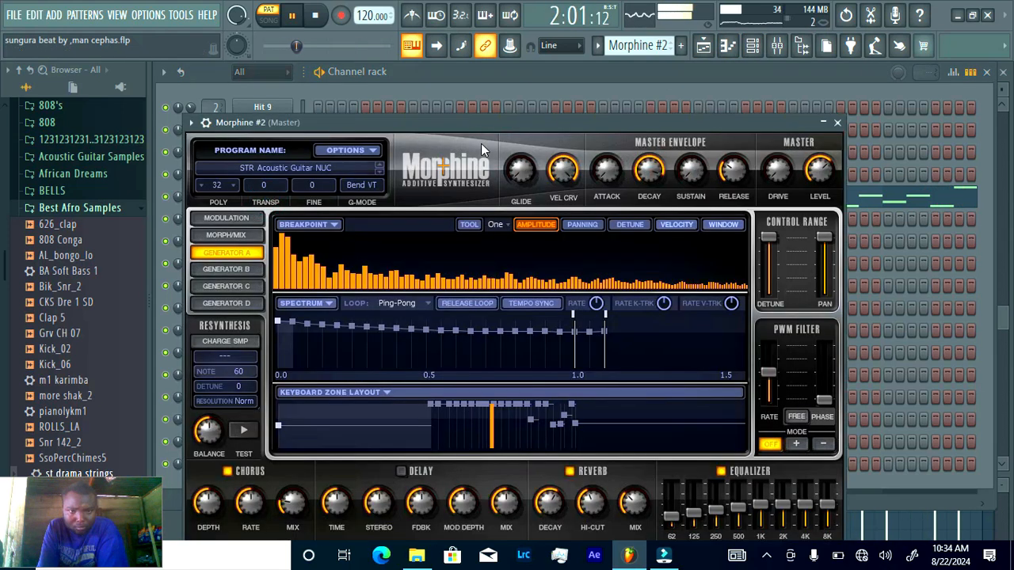
# - Select the Morphine #3 pattern on Track 6 and open its notes in the piano roll
pyautogui.click(703, 47)
pyautogui.click(381, 346)
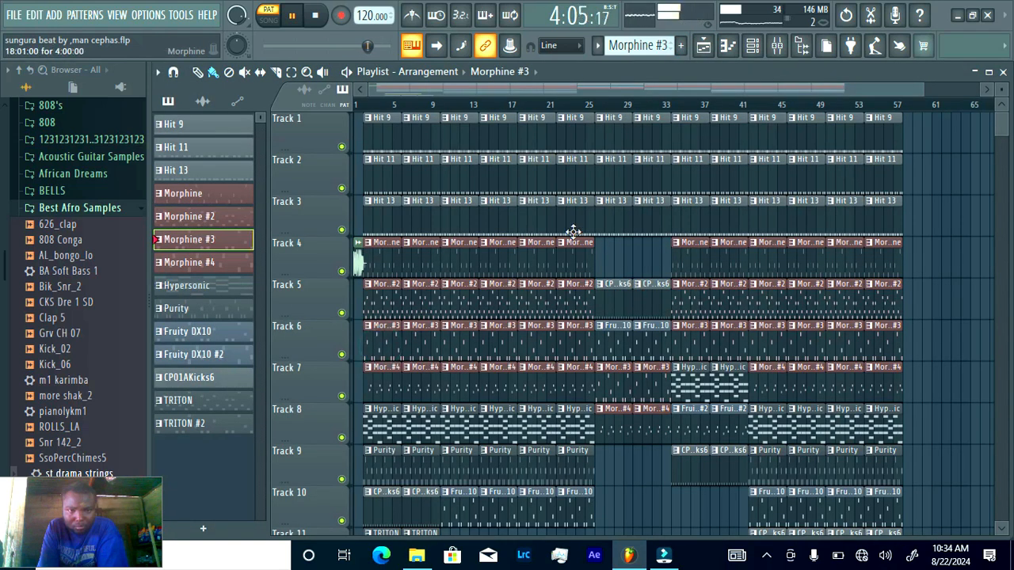
pyautogui.click(761, 54)
pyautogui.click(417, 226)
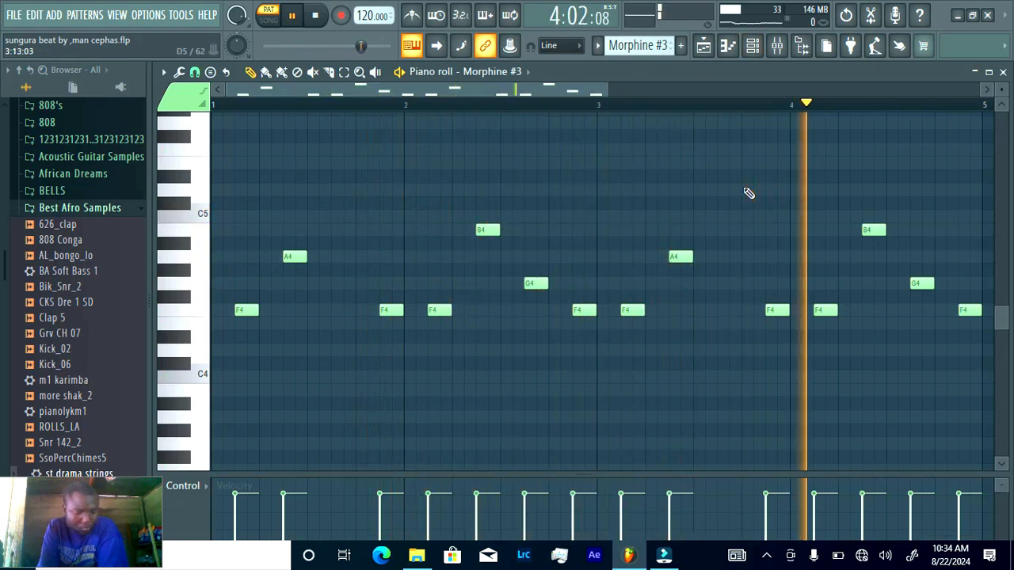
# - Select the Morphine #4 pattern on Track 7 and open its notes in the piano roll
pyautogui.click(757, 48)
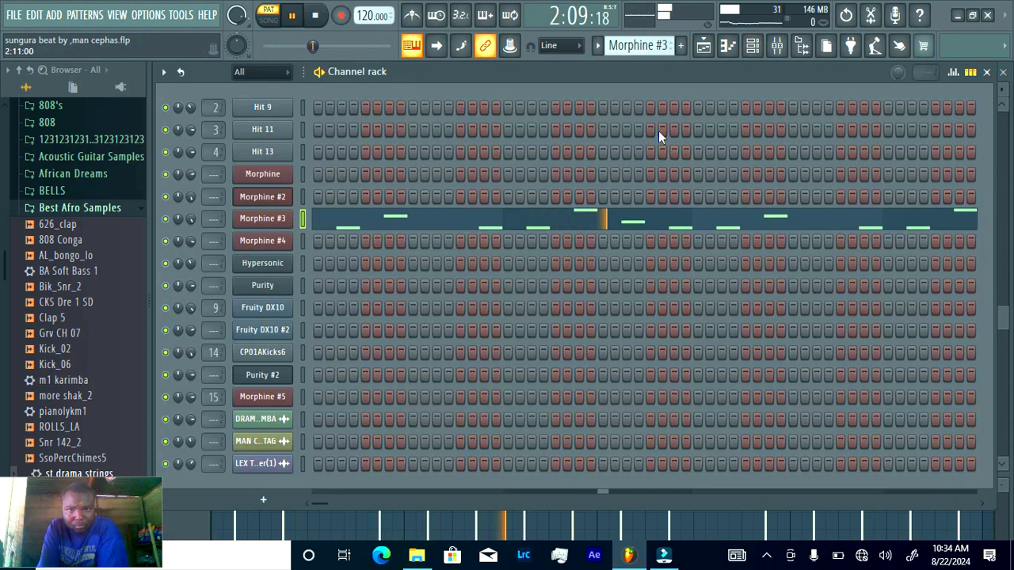
pyautogui.click(703, 46)
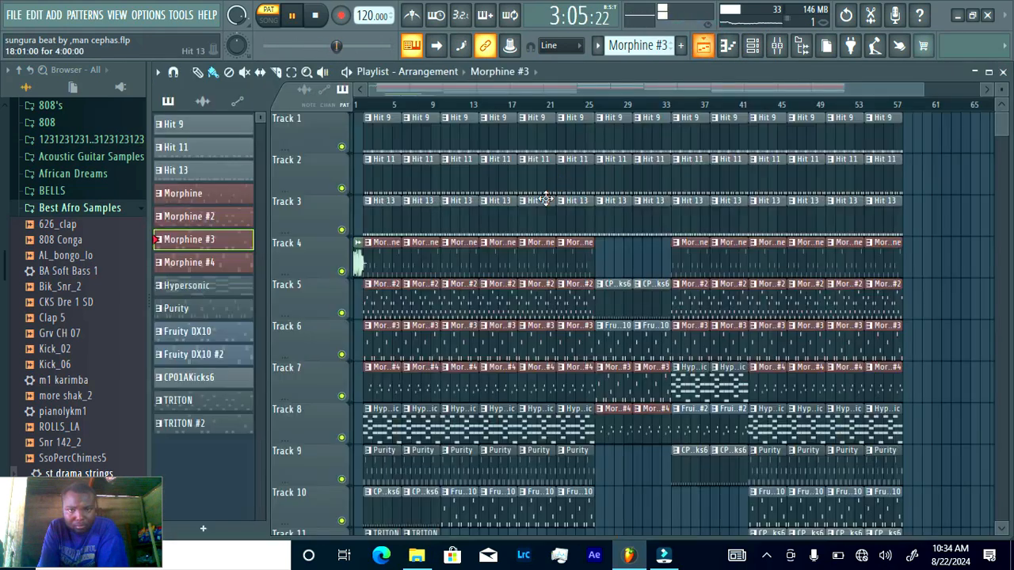
pyautogui.click(379, 388)
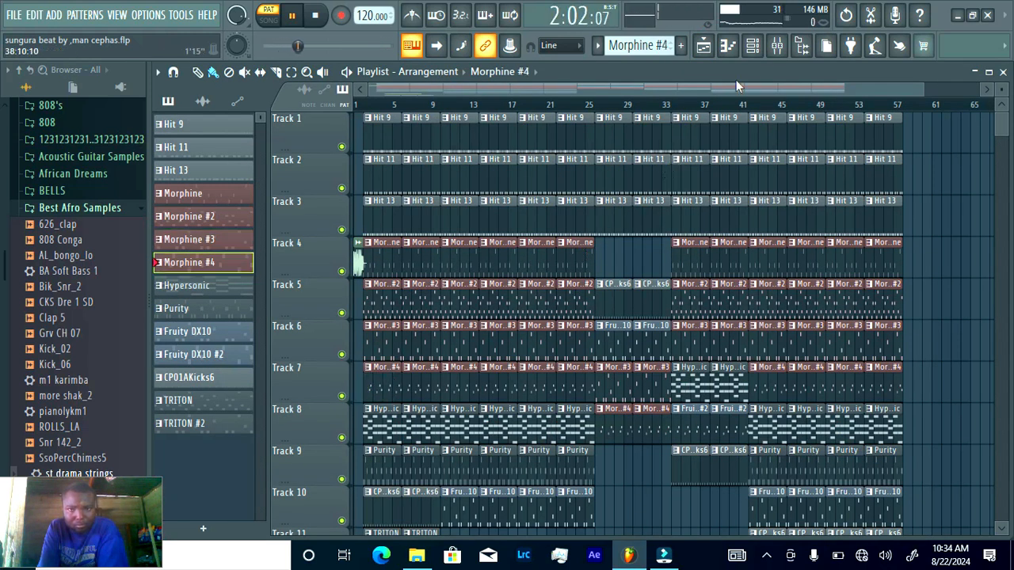
pyautogui.click(754, 48)
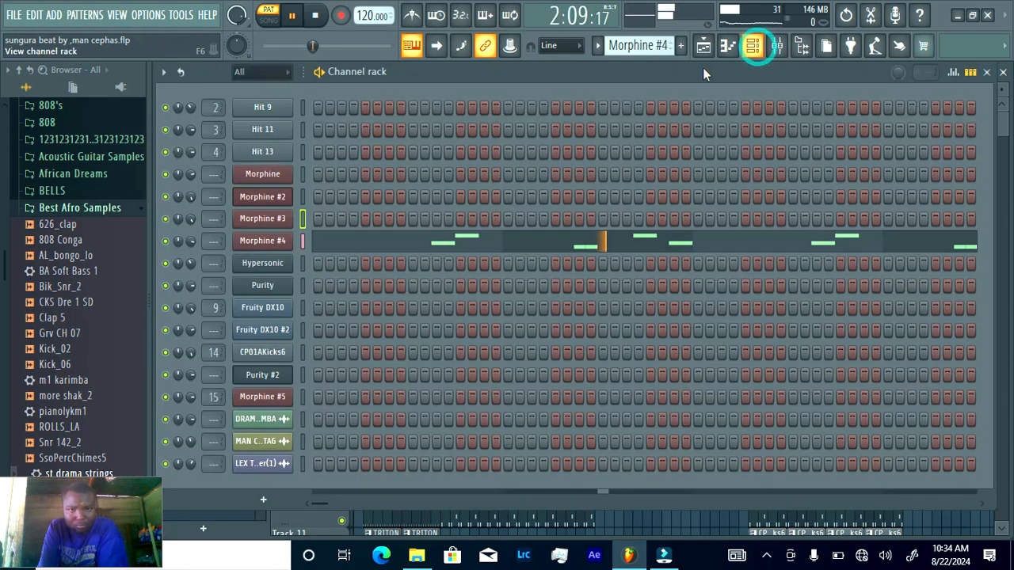
pyautogui.click(472, 247)
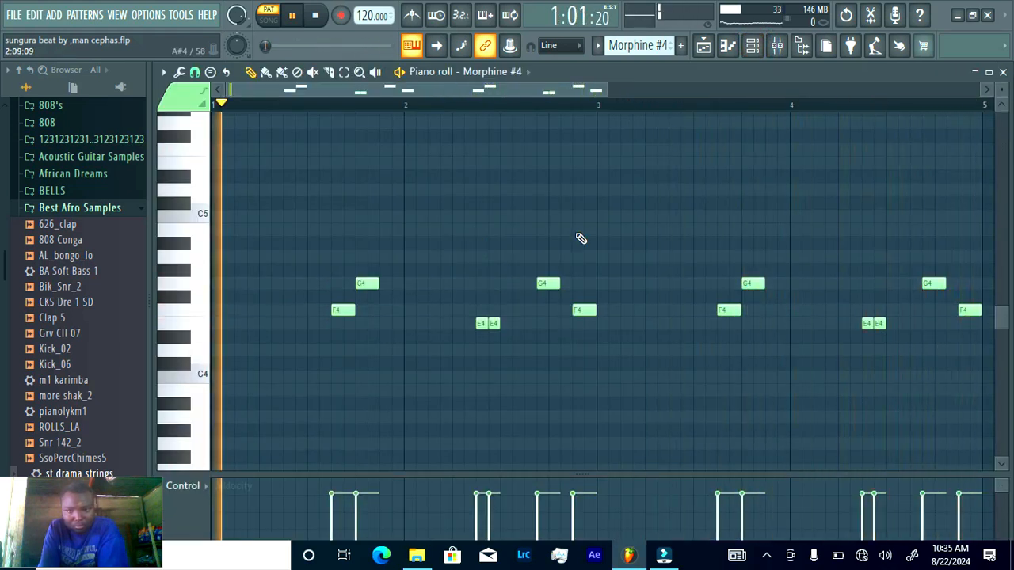
# - Open the Morphine #4 channel's synthesizer to check its instrument preset, and close it
pyautogui.click(756, 47)
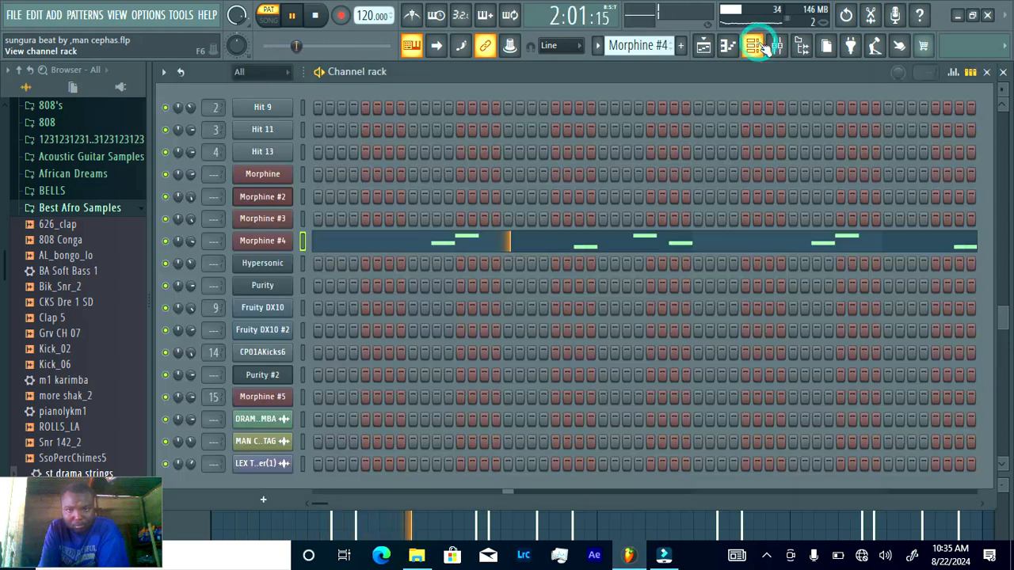
pyautogui.click(284, 242)
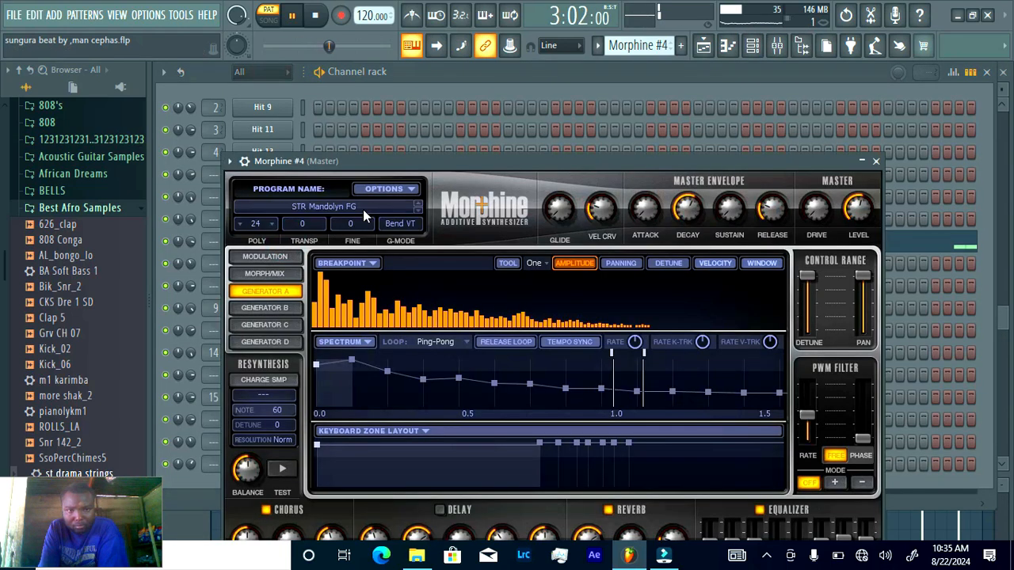
pyautogui.click(876, 161)
# - Select the Hypersonic pattern on Track 8 and open its notes in the piano roll
pyautogui.click(703, 45)
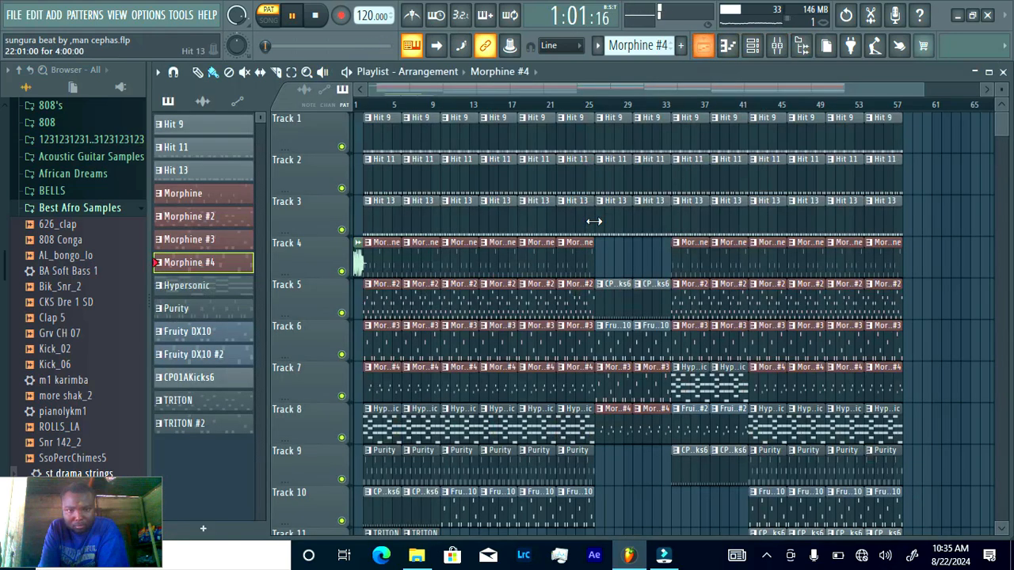
pyautogui.click(368, 410)
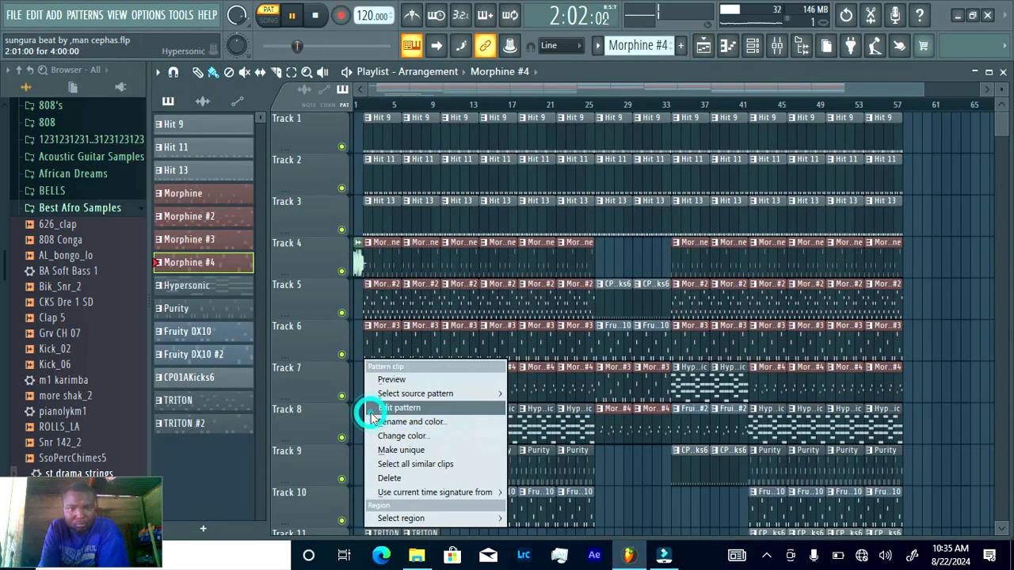
pyautogui.click(537, 435)
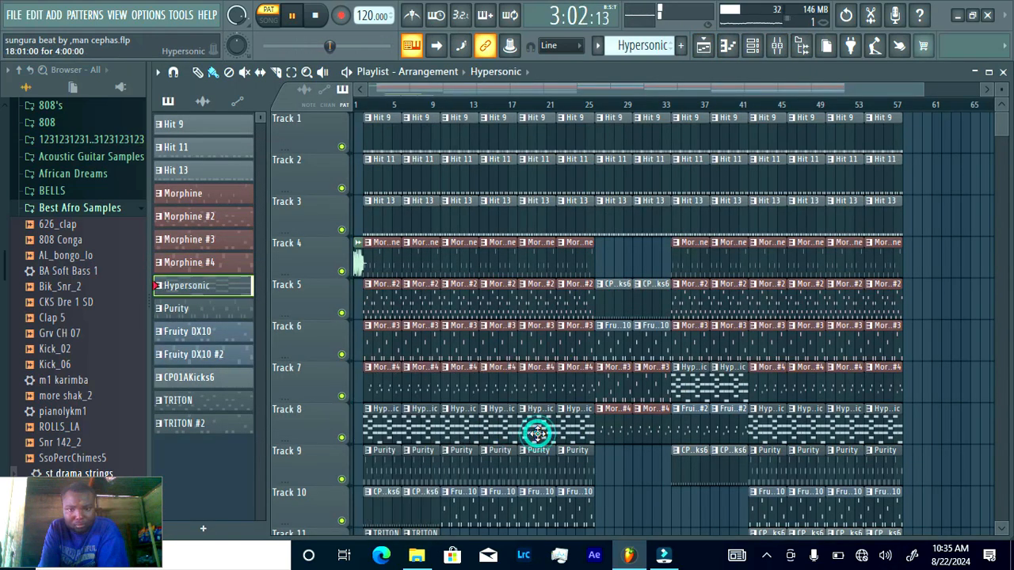
pyautogui.click(765, 55)
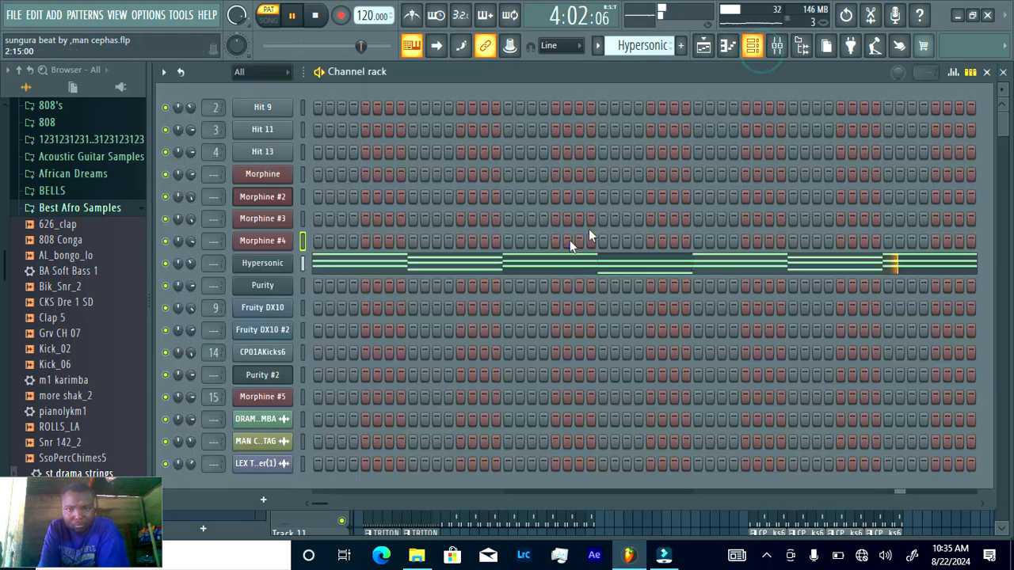
pyautogui.click(483, 285)
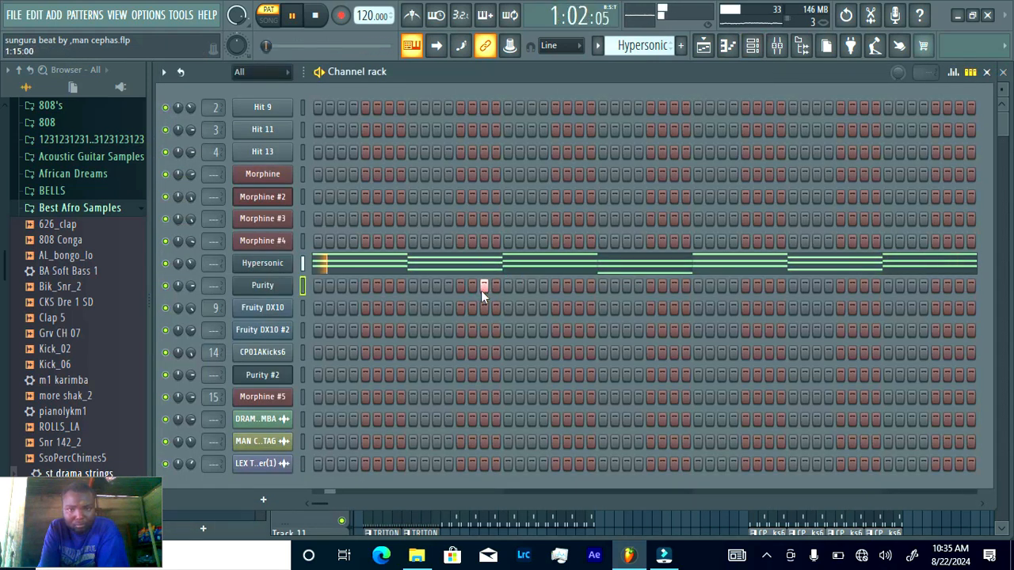
pyautogui.click(500, 268)
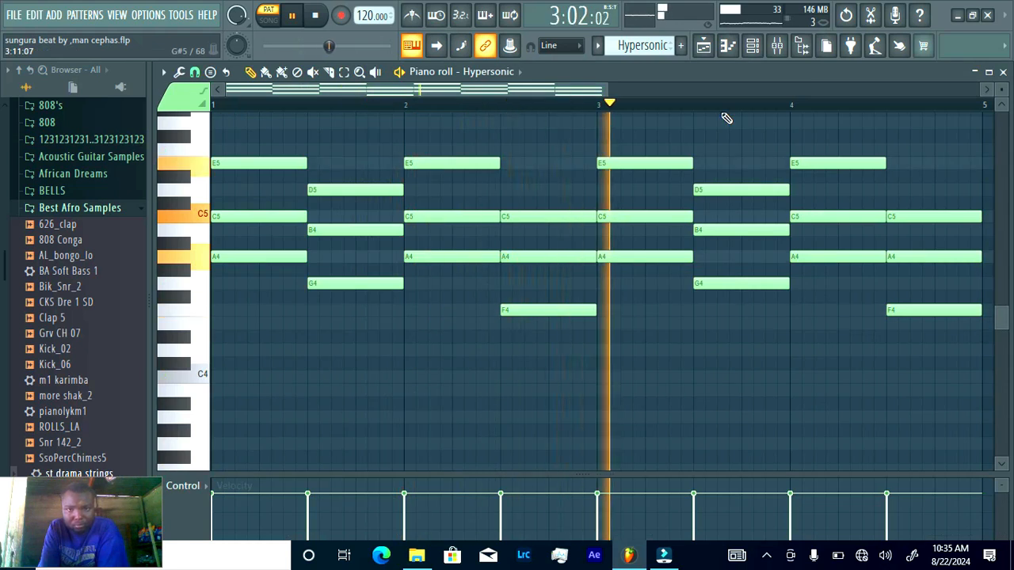
# - Open the Hypersonic channel's instrument and locate its Soft Legato Strings patch in the patch browser
pyautogui.click(752, 44)
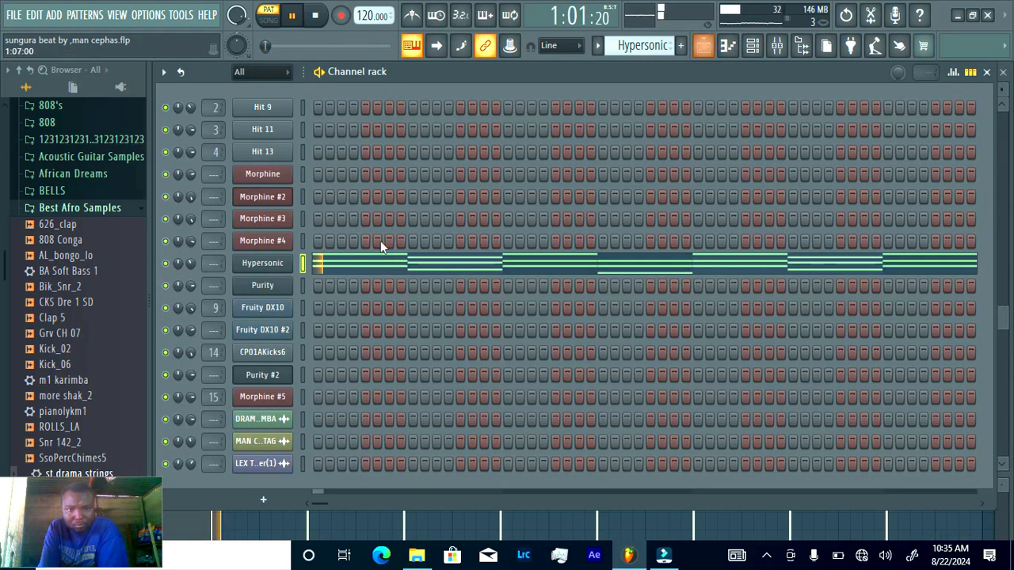
pyautogui.click(288, 263)
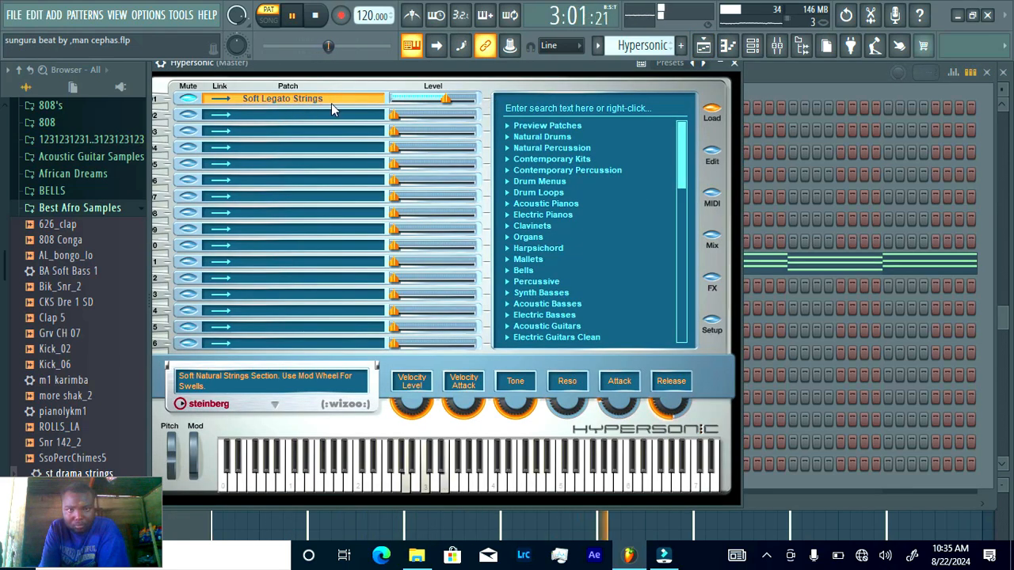
pyautogui.rightClick(334, 102)
pyautogui.click(383, 115)
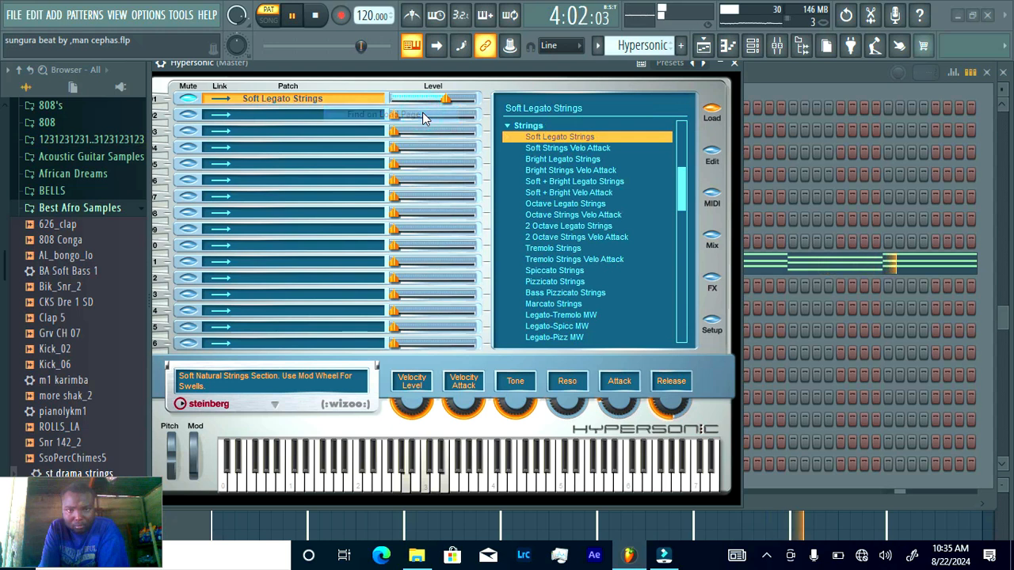
# - Select the Purity pattern on Track 9 and open its notes in the piano roll
pyautogui.click(704, 48)
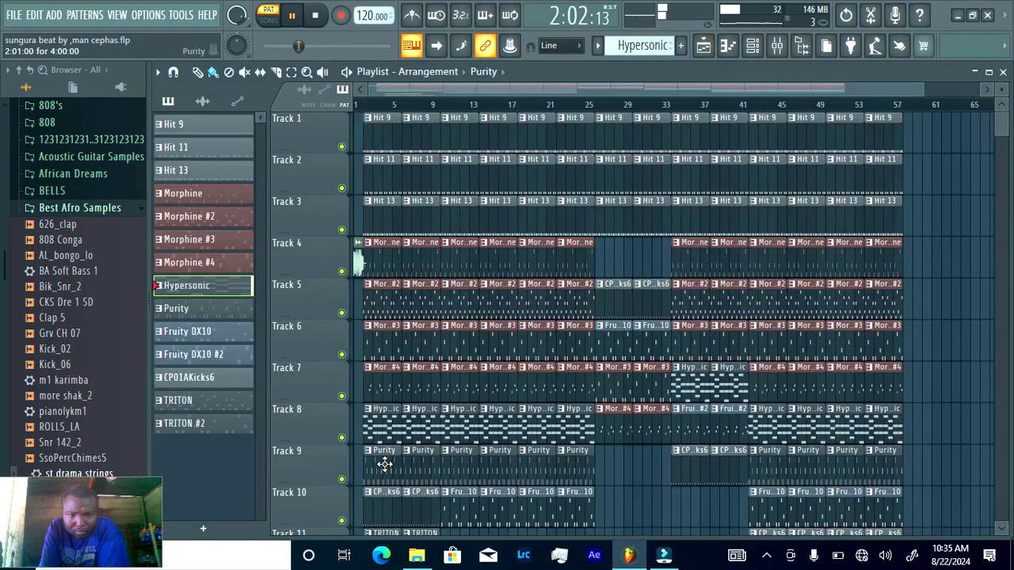
pyautogui.click(384, 464)
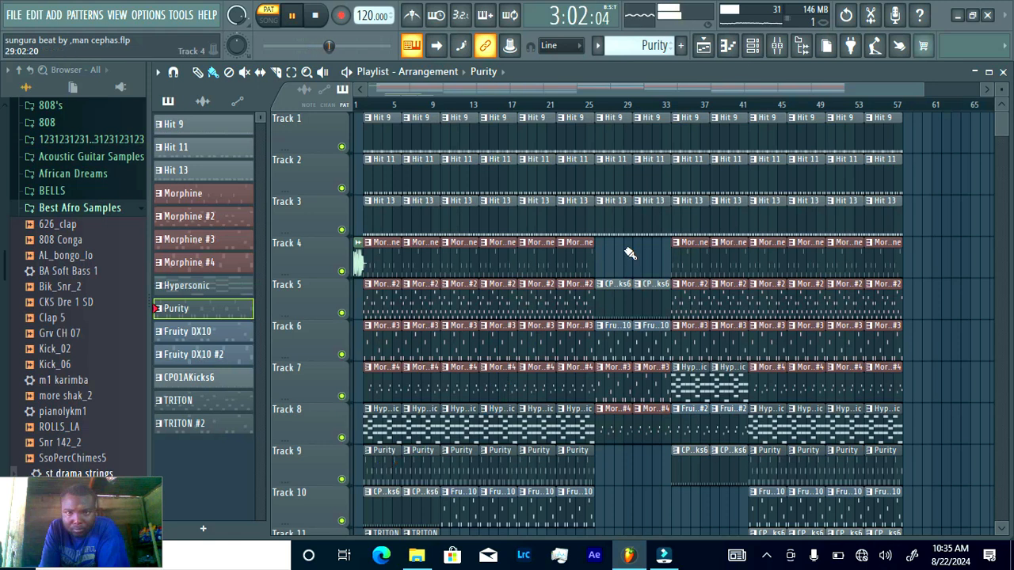
pyautogui.click(750, 47)
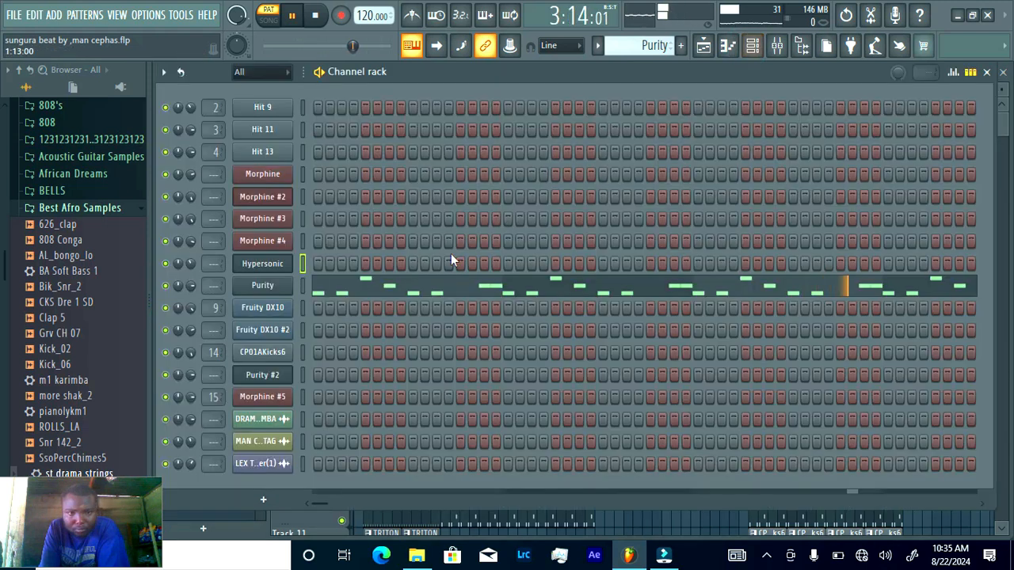
pyautogui.click(426, 285)
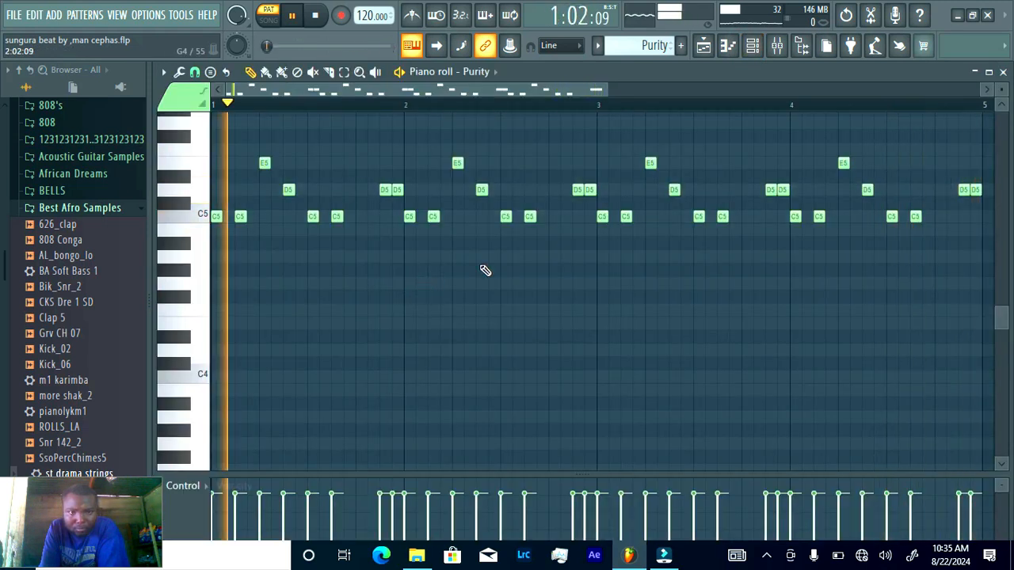
# - Open the Purity channel's instrument to check its preset, and close it
pyautogui.click(762, 52)
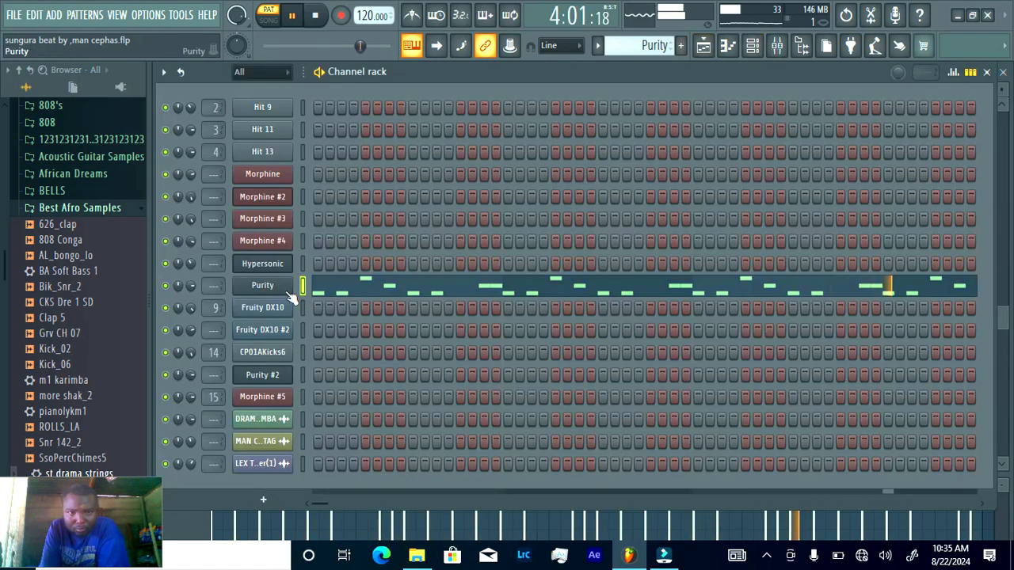
pyautogui.click(285, 291)
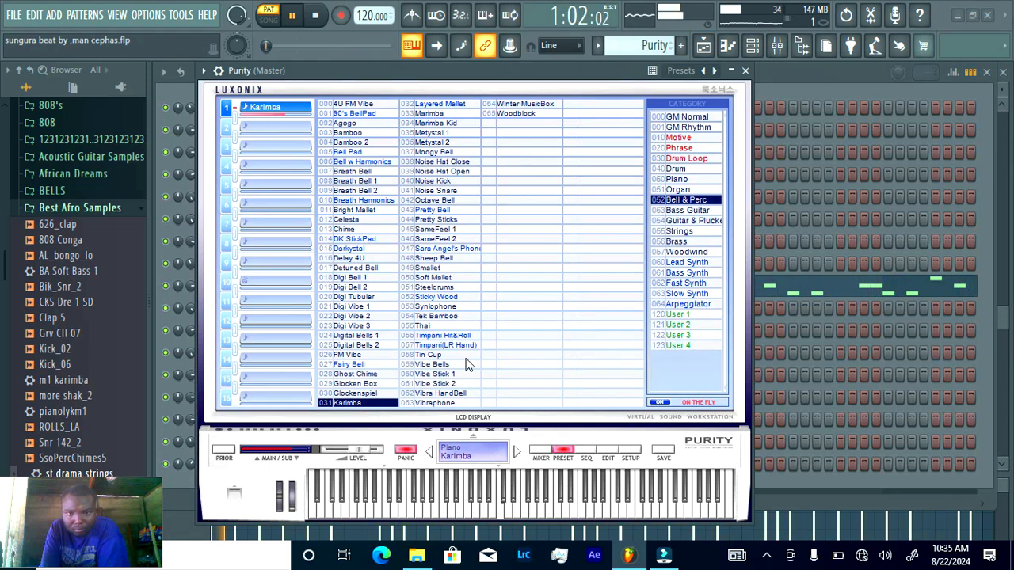
pyautogui.click(745, 71)
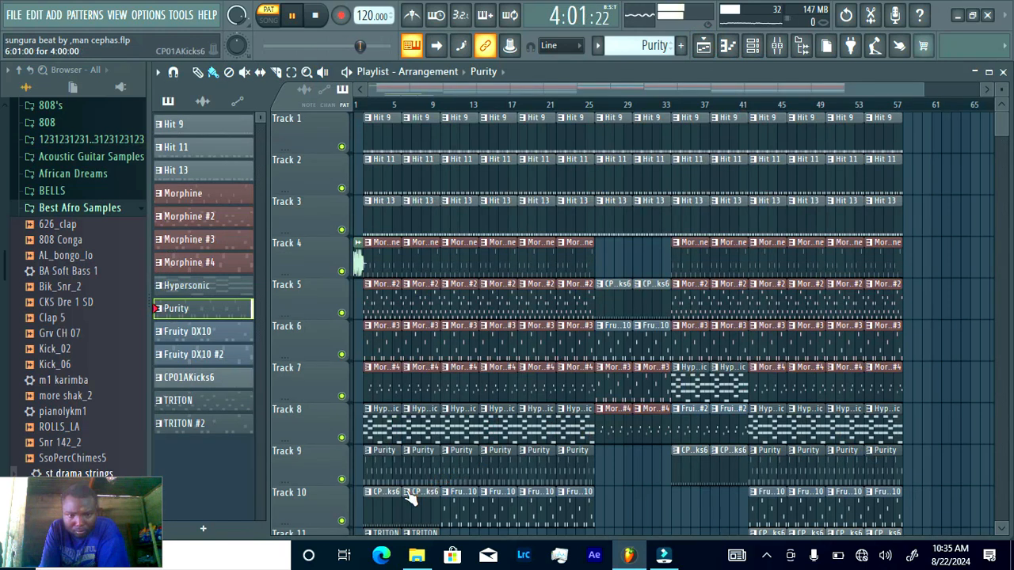
# - Select the CP01AKicks6 pattern on Track 10, examine its steps in the channel rack, and return to the playlist
pyautogui.click(383, 509)
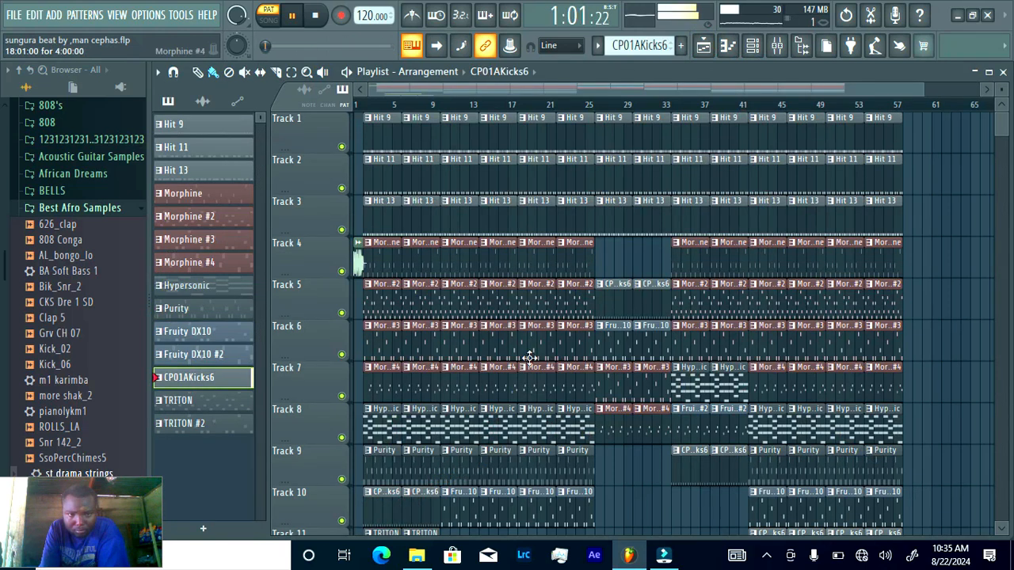
pyautogui.click(753, 45)
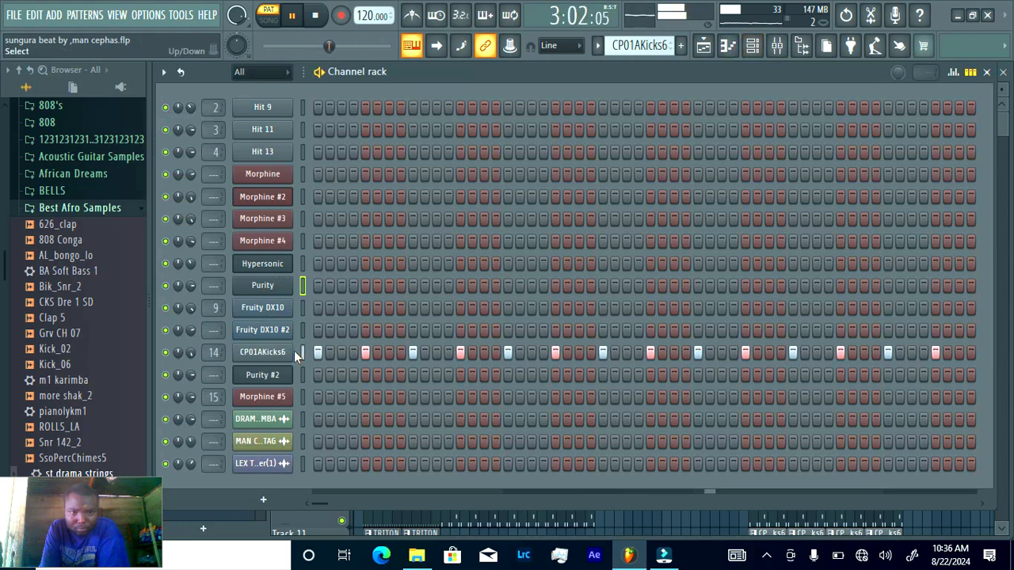
pyautogui.click(703, 46)
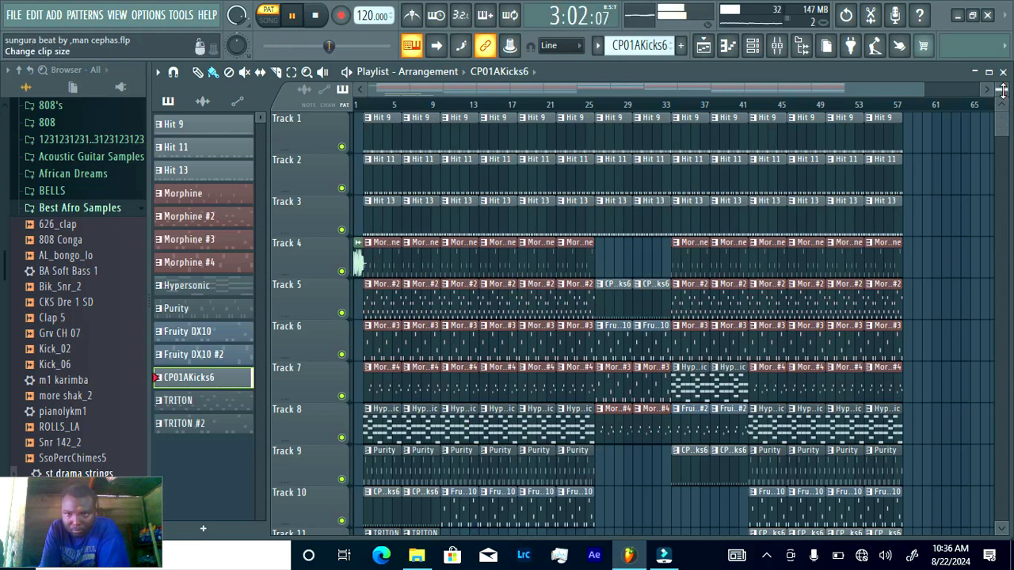
# - Select the TRITON pattern on Track 11 and open its Purity #2 notes in the piano roll
pyautogui.scroll(-3, 1002, 91)
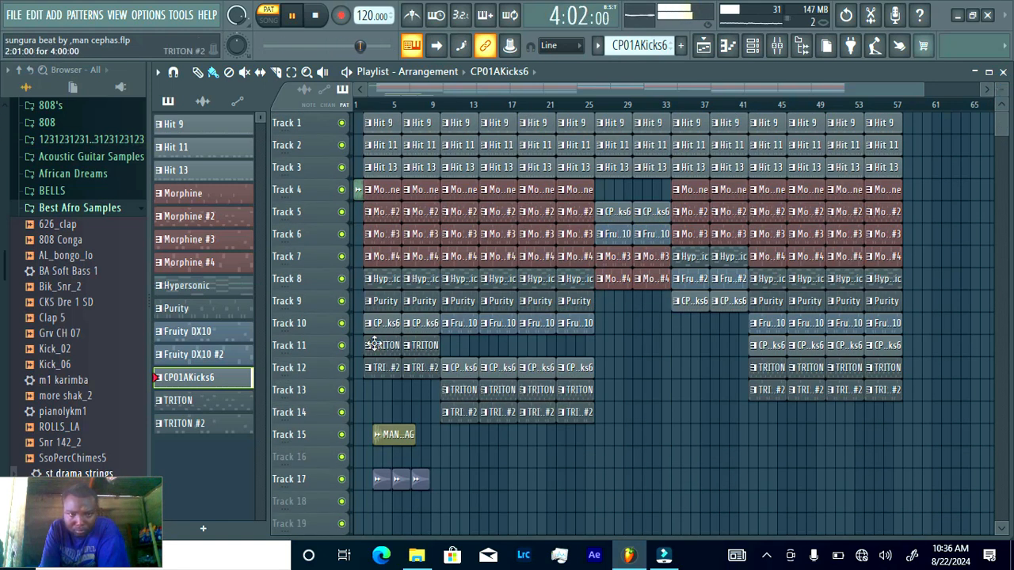
pyautogui.click(382, 346)
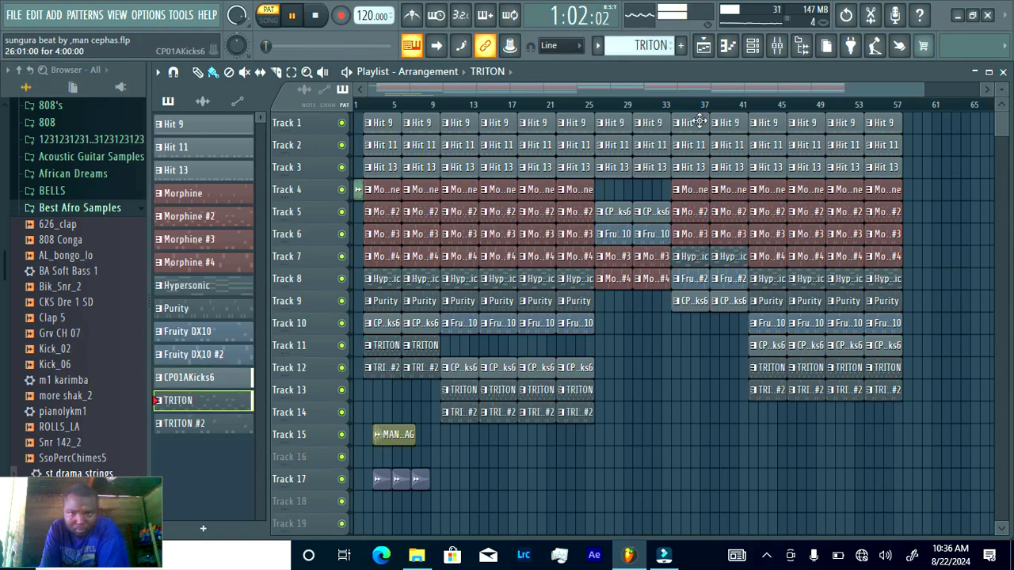
pyautogui.click(752, 47)
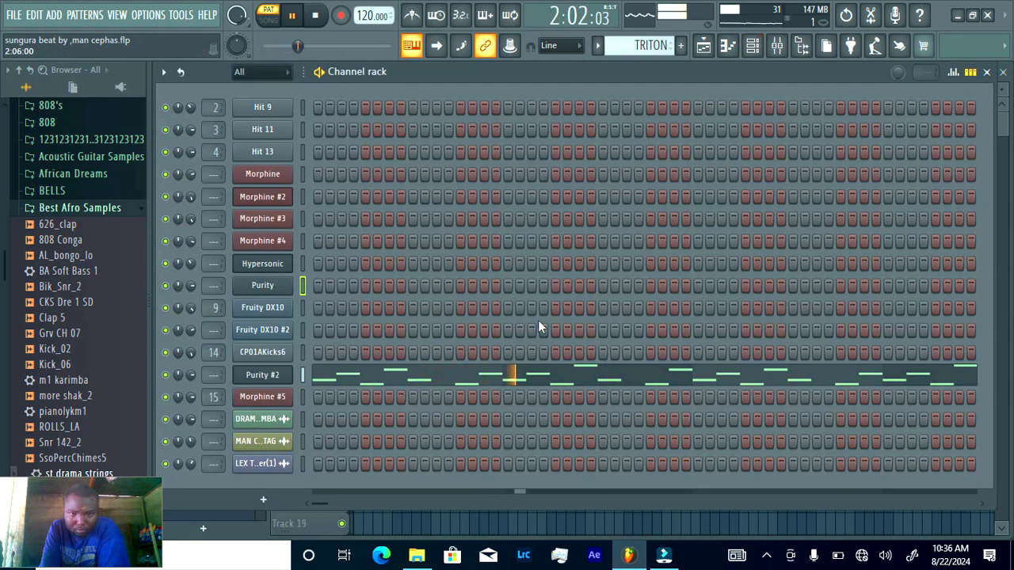
pyautogui.click(513, 378)
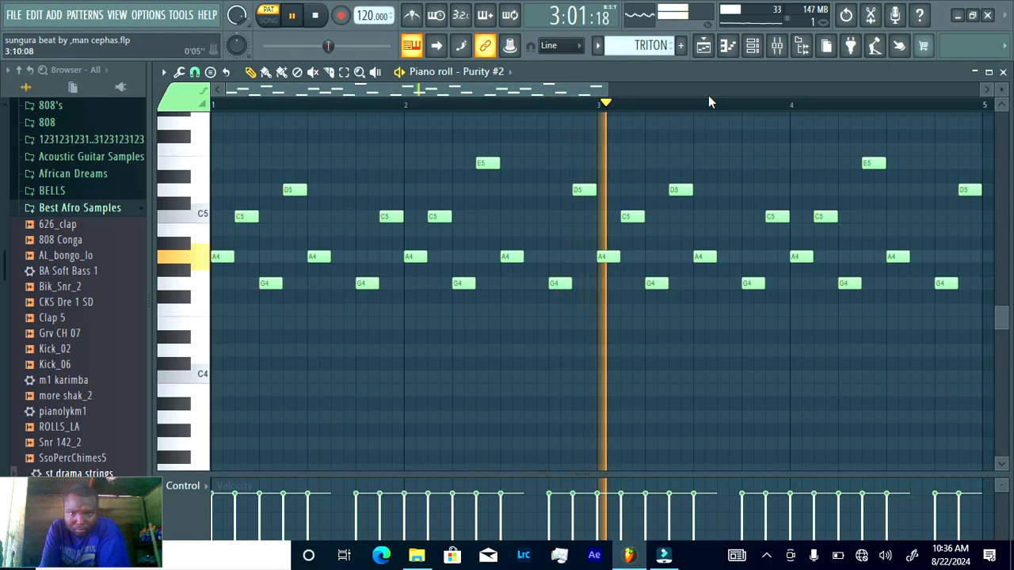
# - Select the TRITON #2 pattern on Track 12 and open its Morphine #5 notes in the piano roll
pyautogui.click(752, 47)
pyautogui.click(705, 48)
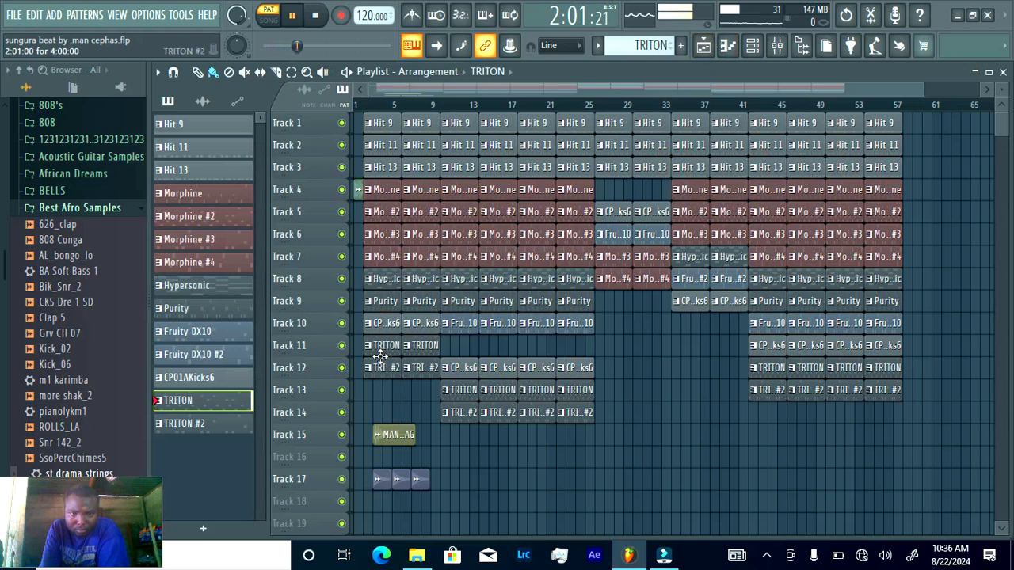
pyautogui.click(380, 365)
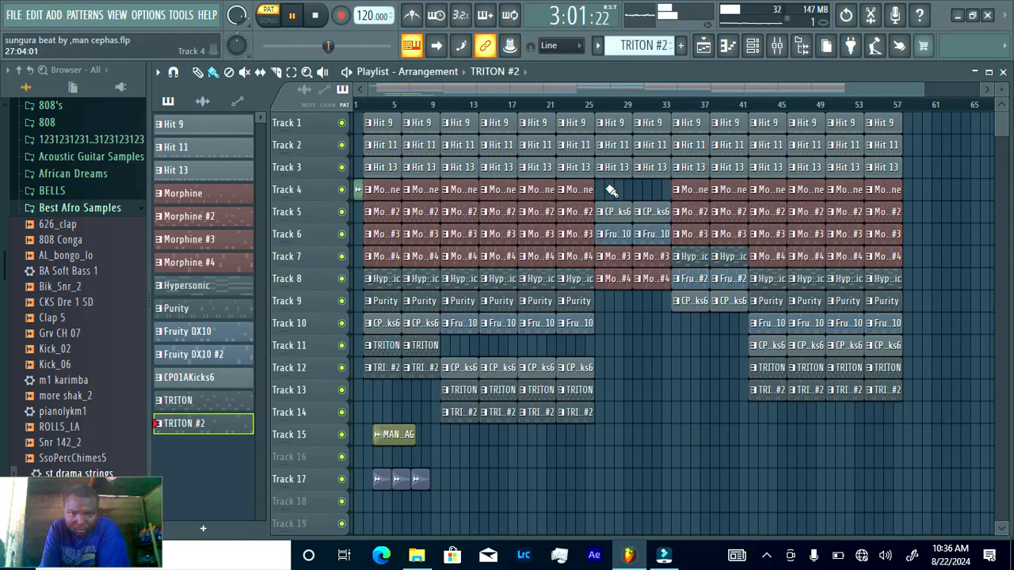
pyautogui.click(751, 46)
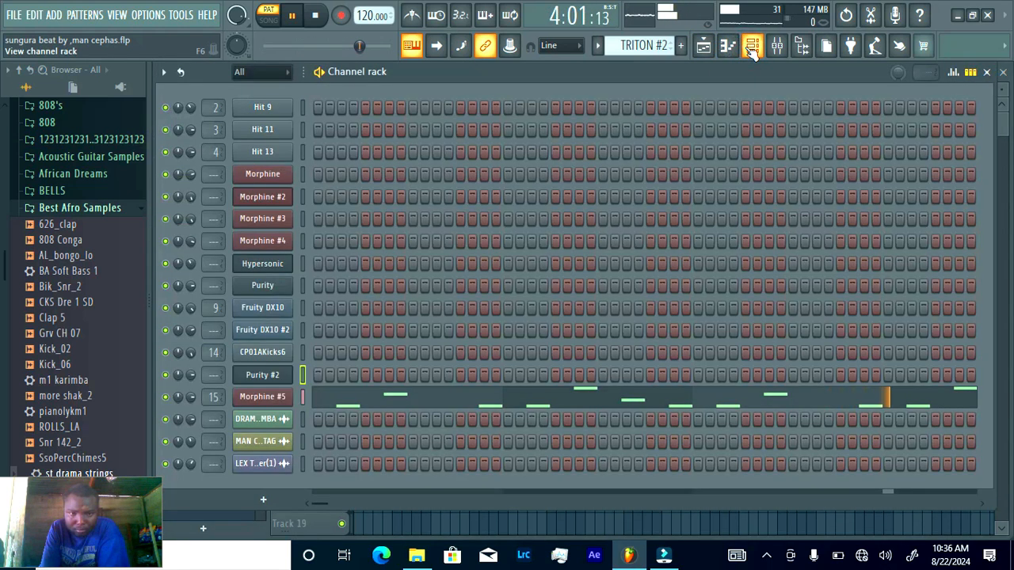
pyautogui.click(697, 412)
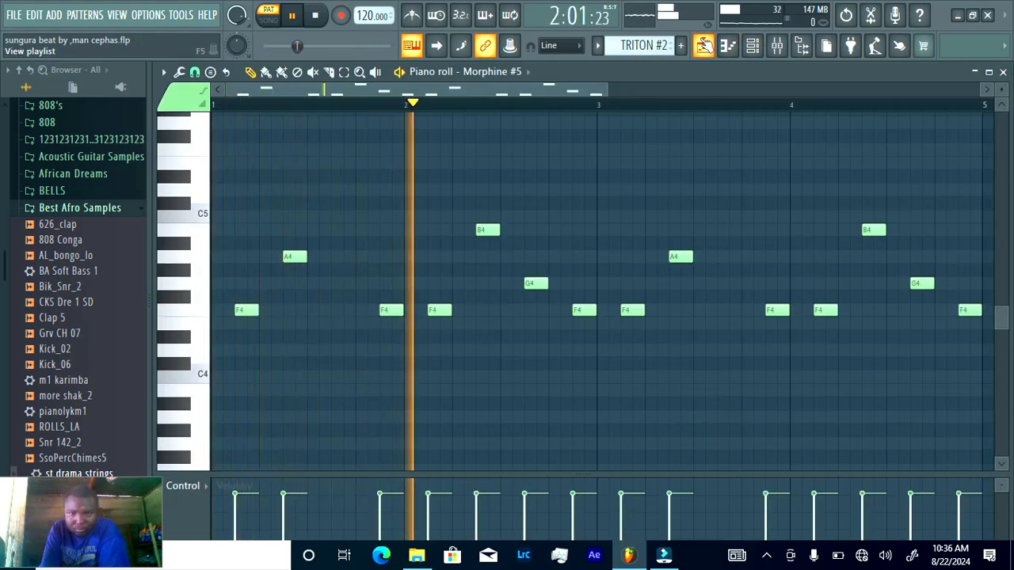
# - Solo Track 1 in the playlist and unmute Tracks 2 and 3 so only the three Hit tracks are active
pyautogui.click(703, 45)
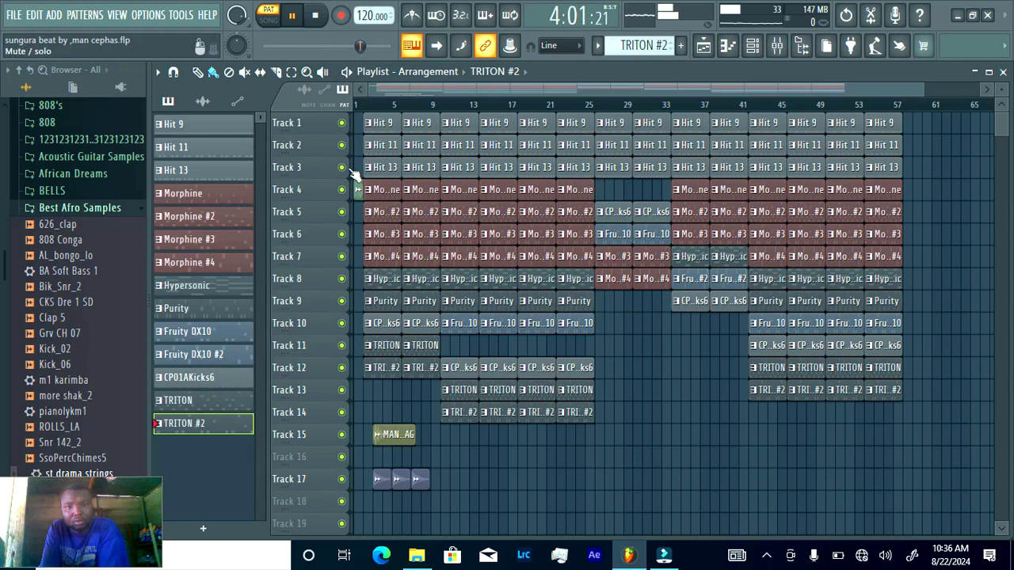
pyautogui.rightClick(342, 123)
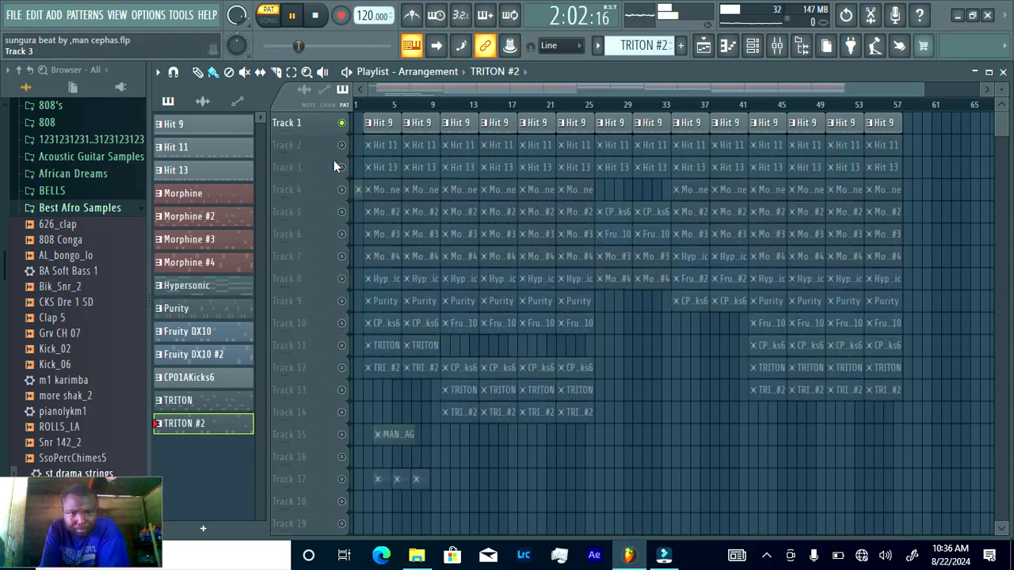
pyautogui.click(341, 146)
pyautogui.click(342, 168)
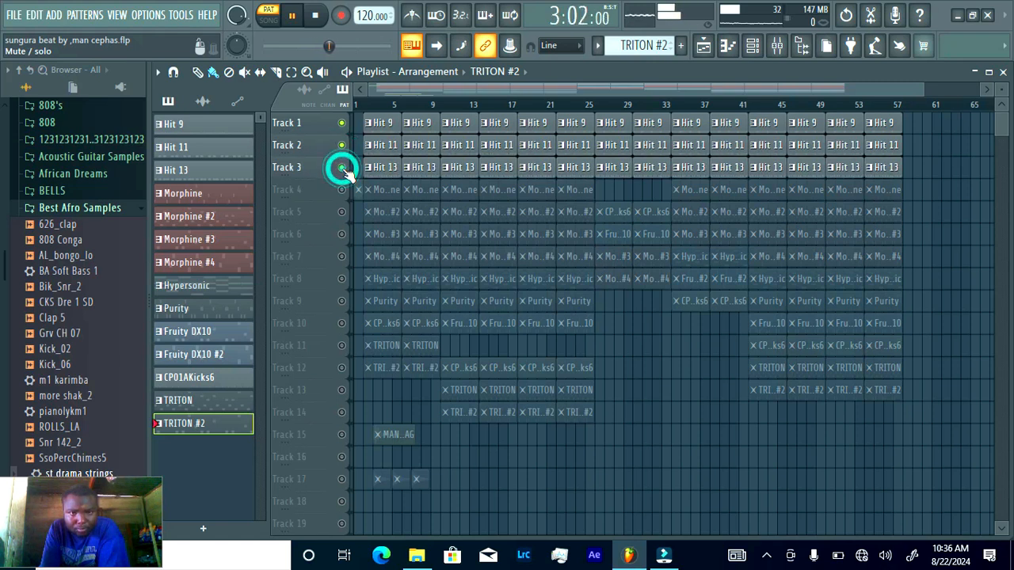
# - Play the arrangement in song mode, unmute Track 10 as well, and restart playback from bar 2
pyautogui.click(269, 19)
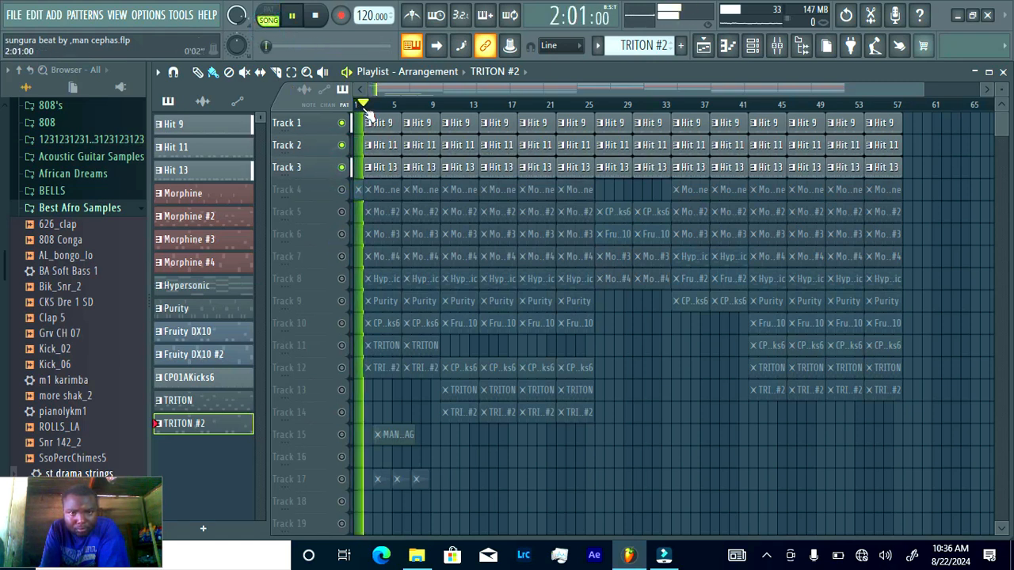
pyautogui.click(342, 324)
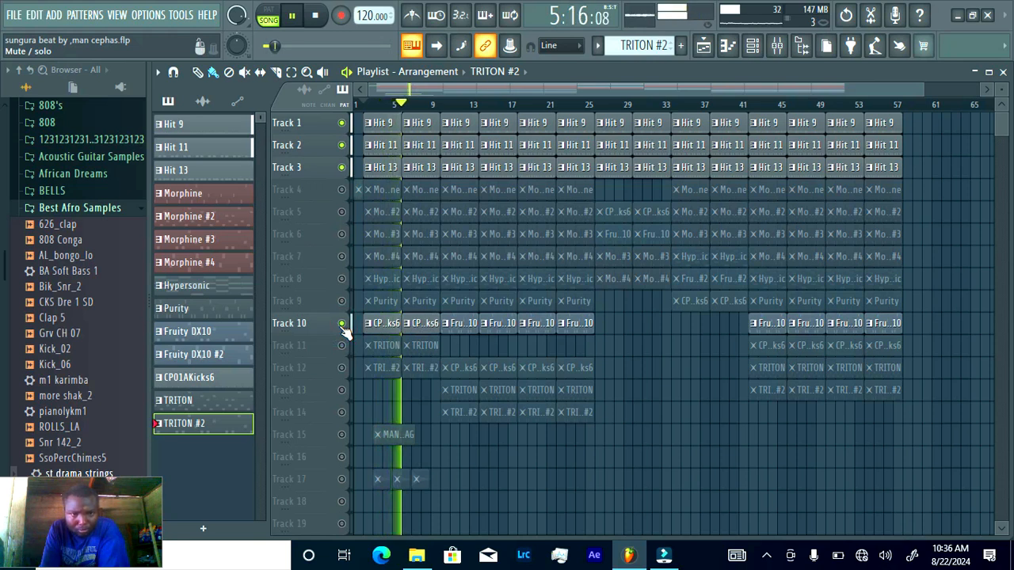
pyautogui.click(363, 107)
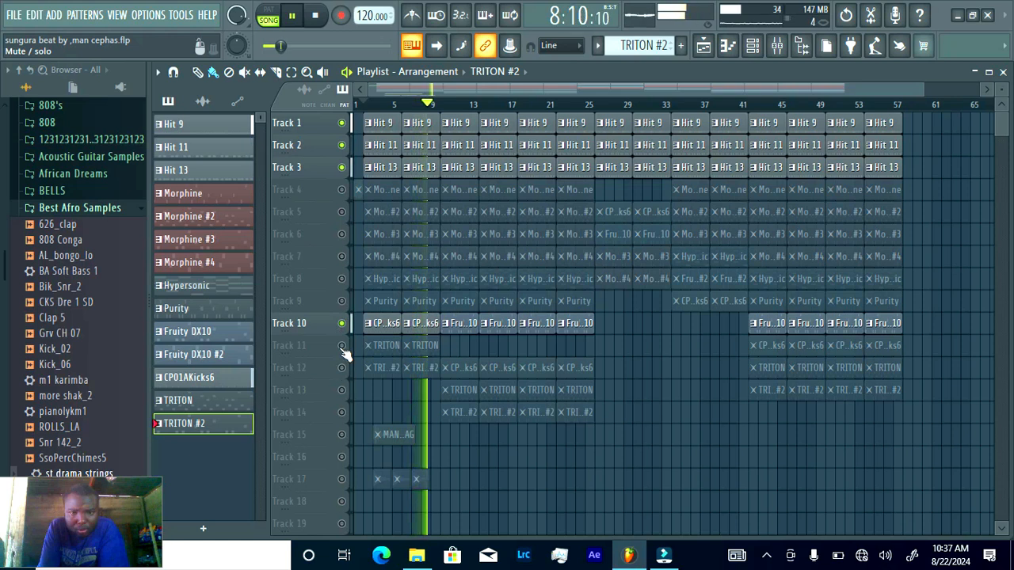
# - Unmute Tracks 9, 8, 7, 6, 5 and 4 one after another while the arrangement plays
pyautogui.click(342, 302)
pyautogui.click(343, 279)
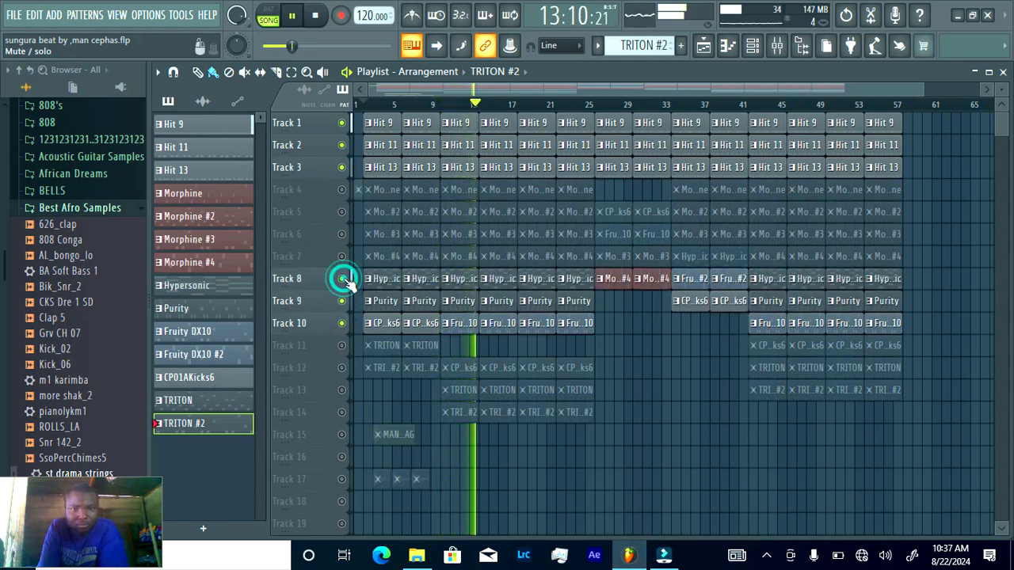
pyautogui.click(342, 256)
pyautogui.click(342, 235)
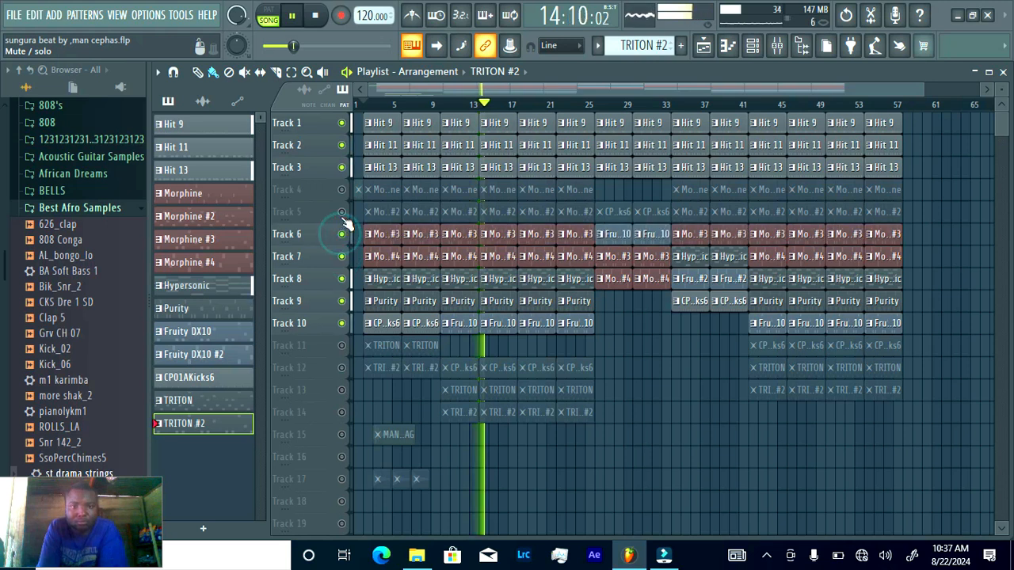
pyautogui.click(342, 212)
pyautogui.click(342, 190)
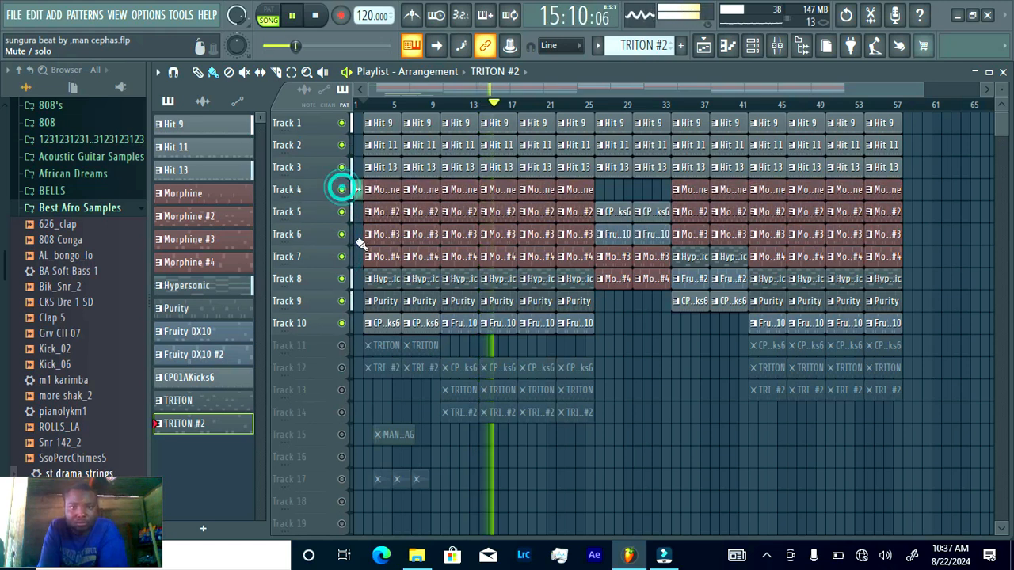
# - Bring Tracks 11 through 15 into the playing arrangement by unmuting them in order
pyautogui.click(342, 345)
pyautogui.click(341, 368)
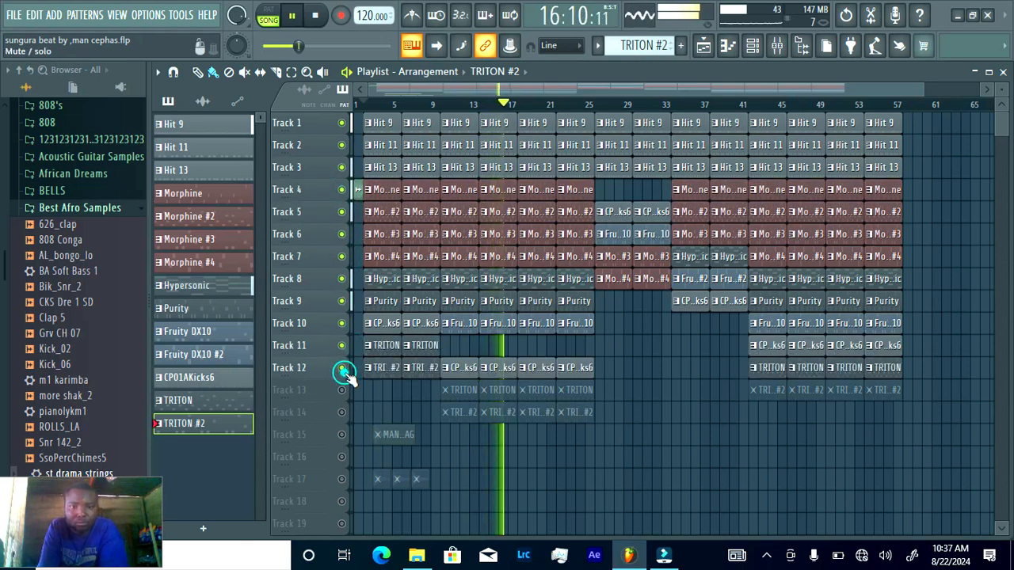
pyautogui.click(341, 389)
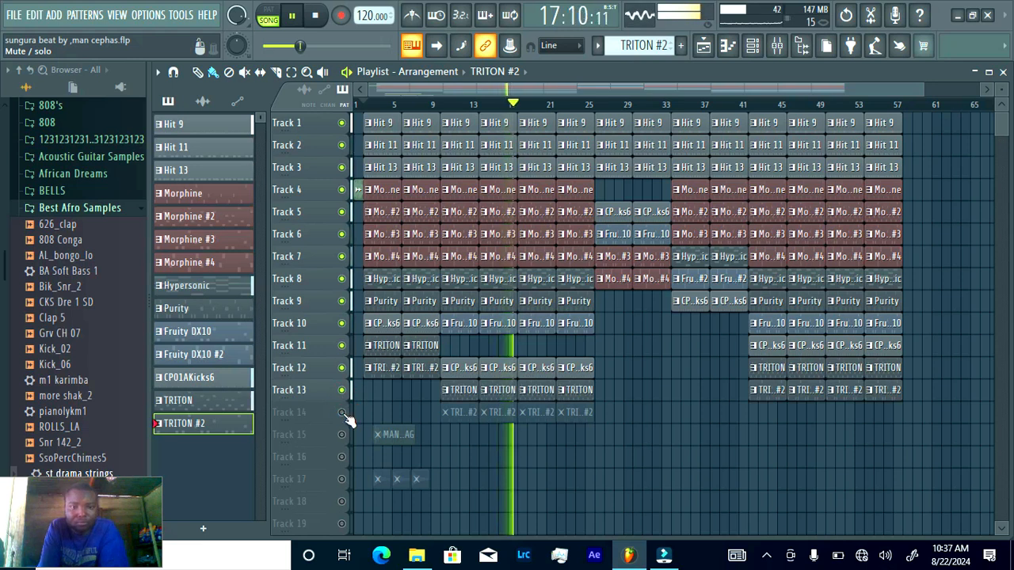
pyautogui.click(342, 412)
pyautogui.click(342, 435)
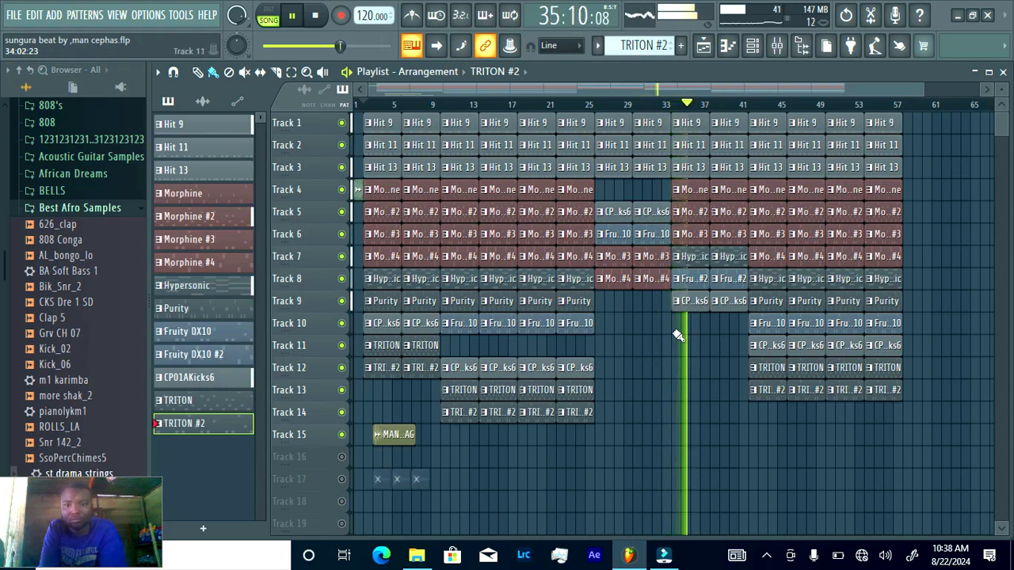
# - Select the Fruity DX10 #2 pattern on Track 8, raise its channel volume to about 82% in the channel rack, and return to the playlist
pyautogui.click(689, 281)
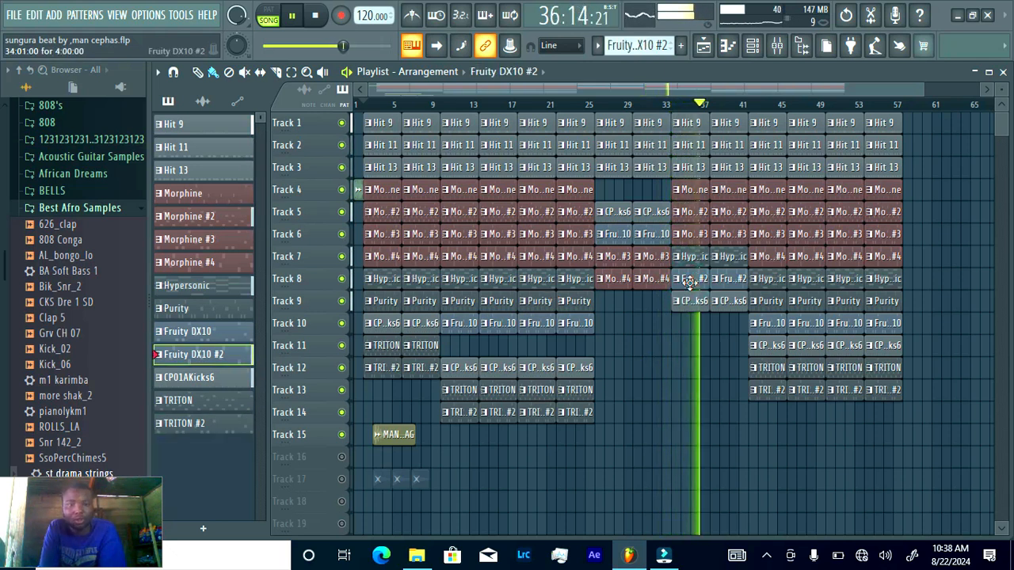
pyautogui.click(752, 48)
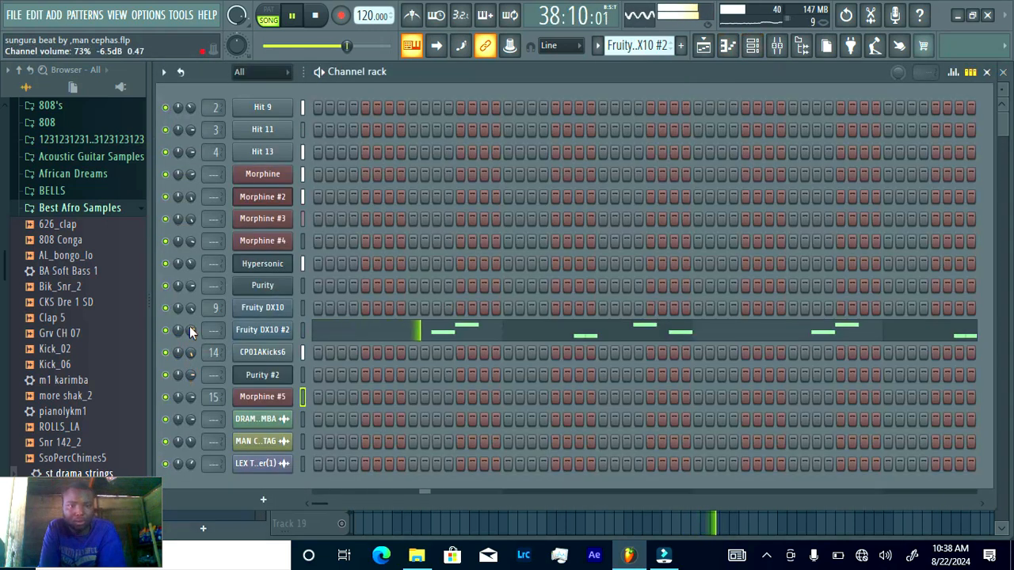
pyautogui.moveTo(189, 327); pyautogui.dragTo(189, 327)
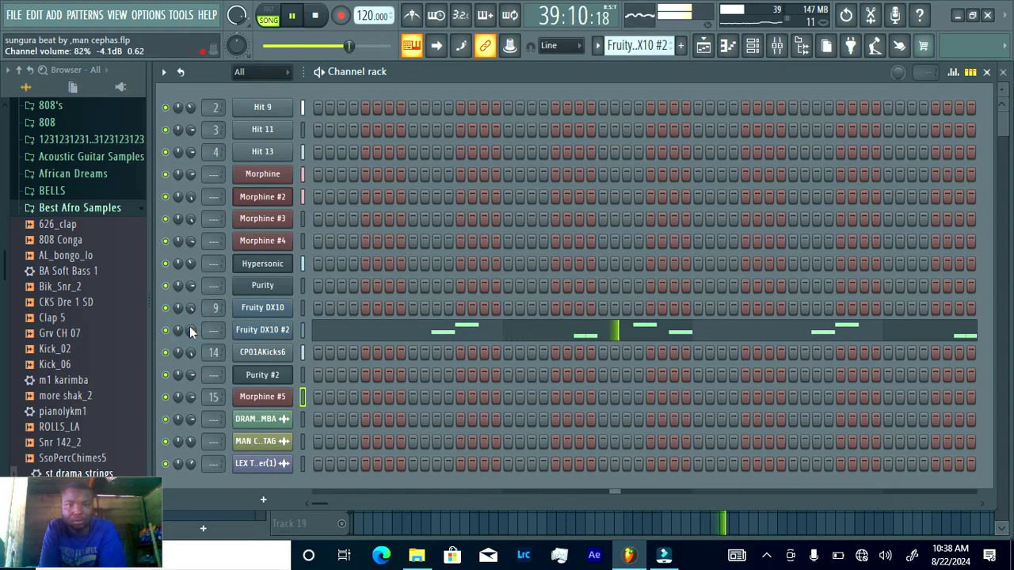
pyautogui.click(190, 326)
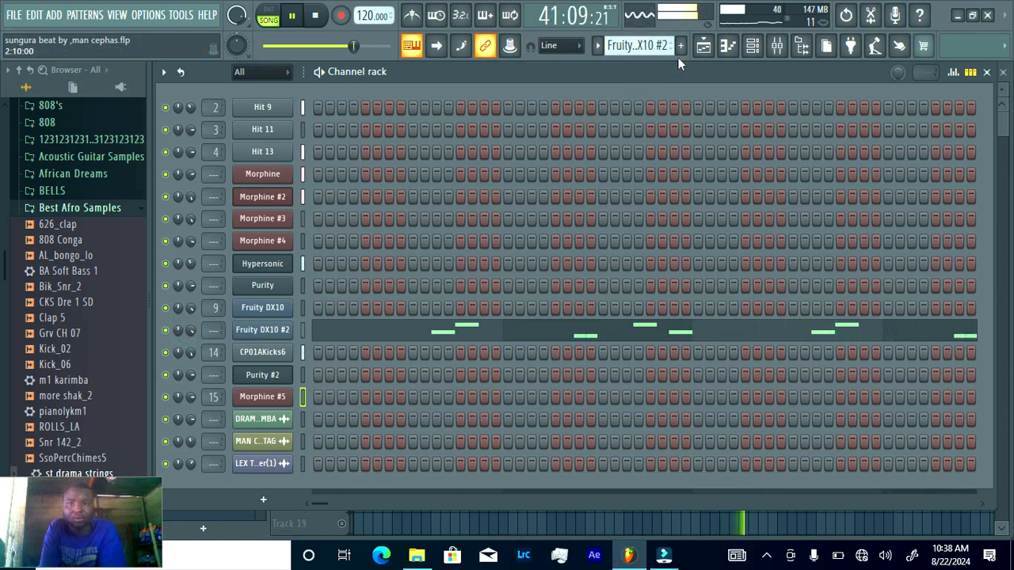
pyautogui.click(703, 45)
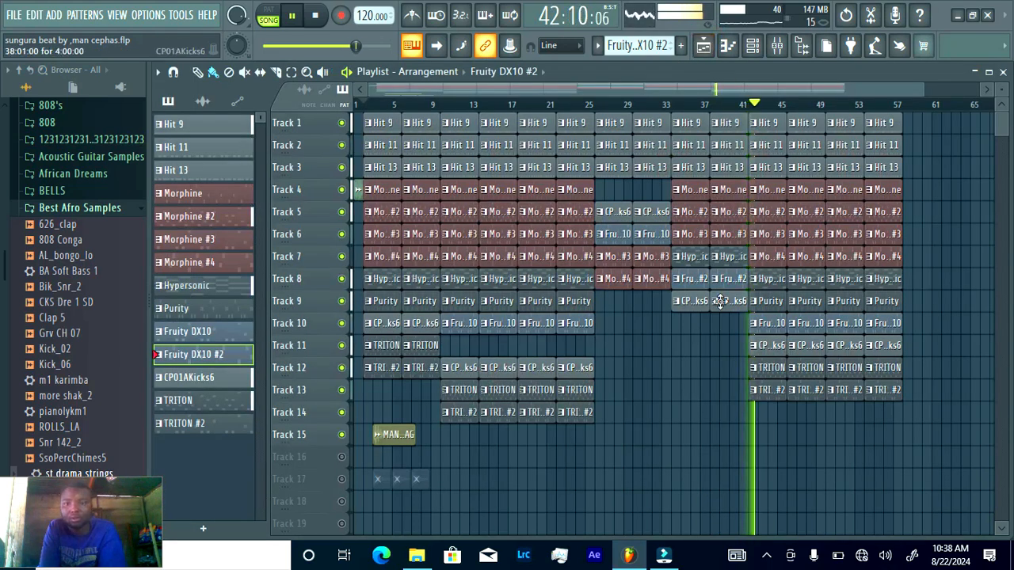